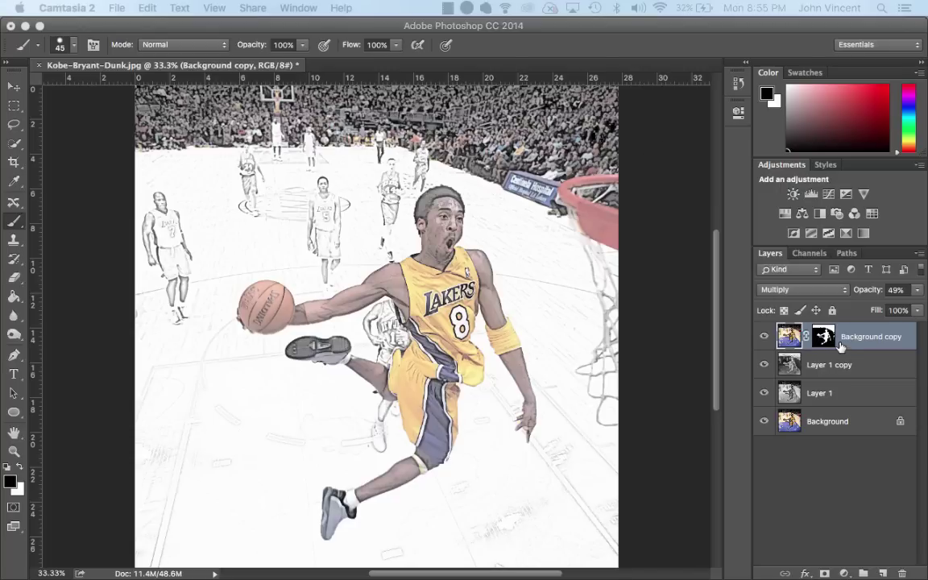
Delete the three layers above the Background layer.
{"action": "left_click", "coordinate": [870, 394], "text": "shift"}
{"action": "left_click_drag", "start_coordinate": [885, 337], "coordinate": [903, 572]}
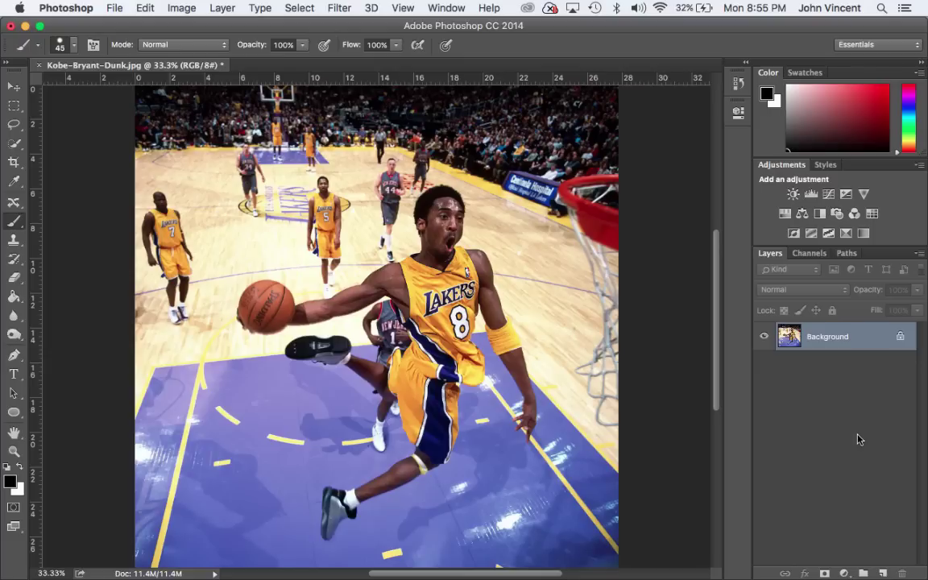
Duplicate the Background layer as a desaturated copy, and duplicate that black-and-white layer.
{"action": "key", "text": "super+j"}
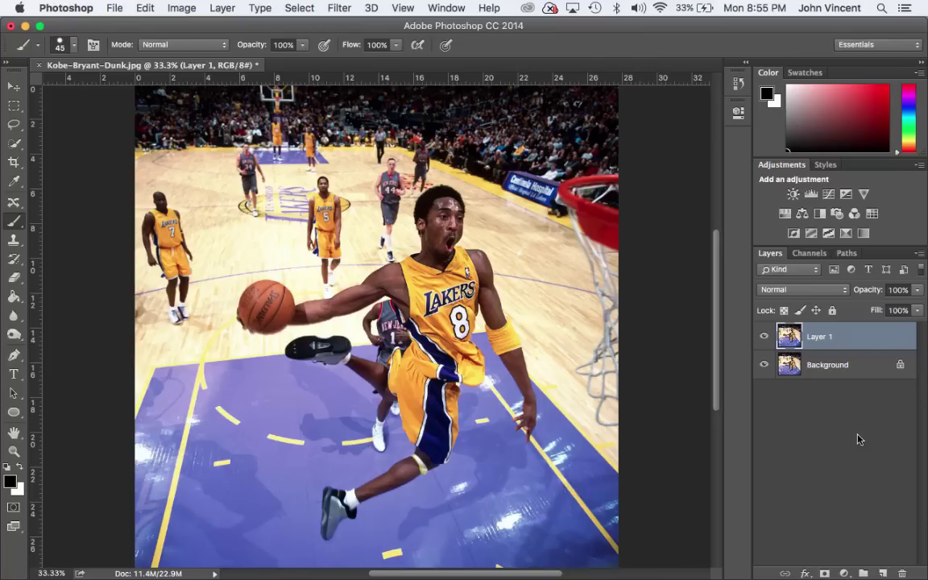
{"action": "key", "text": "shift+super+u"}
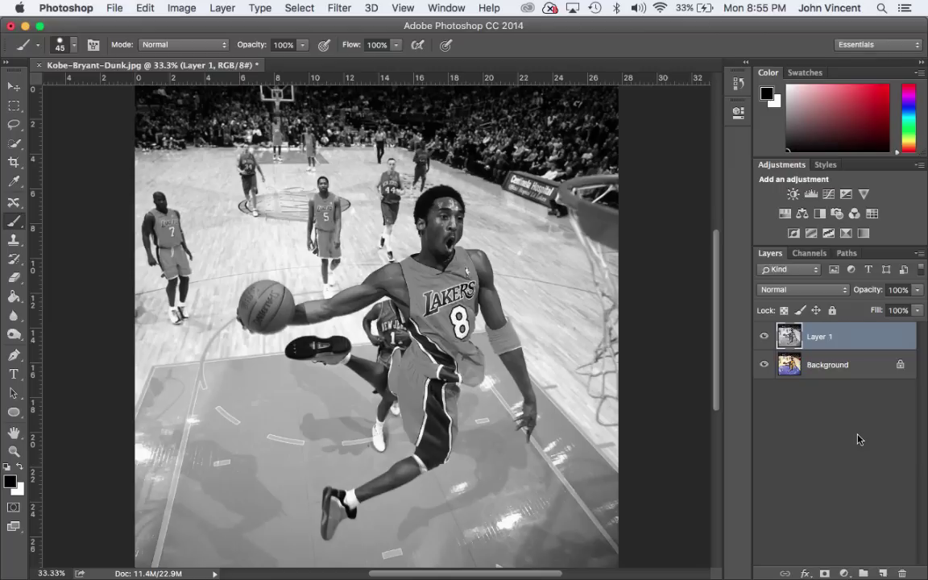
{"action": "key", "text": "super+j"}
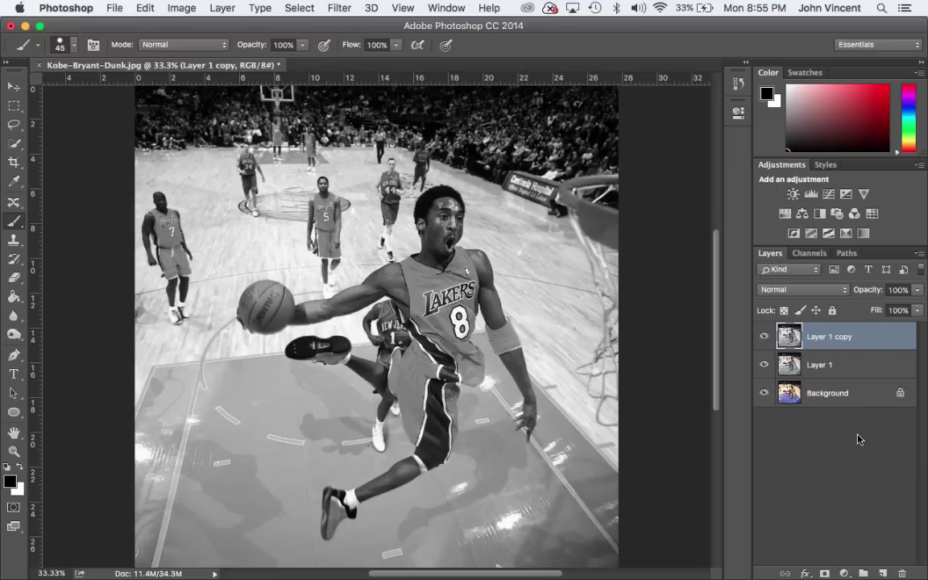
Invert the top black-and-white layer and set its blend mode to Color Dodge.
{"action": "key", "text": "super+i"}
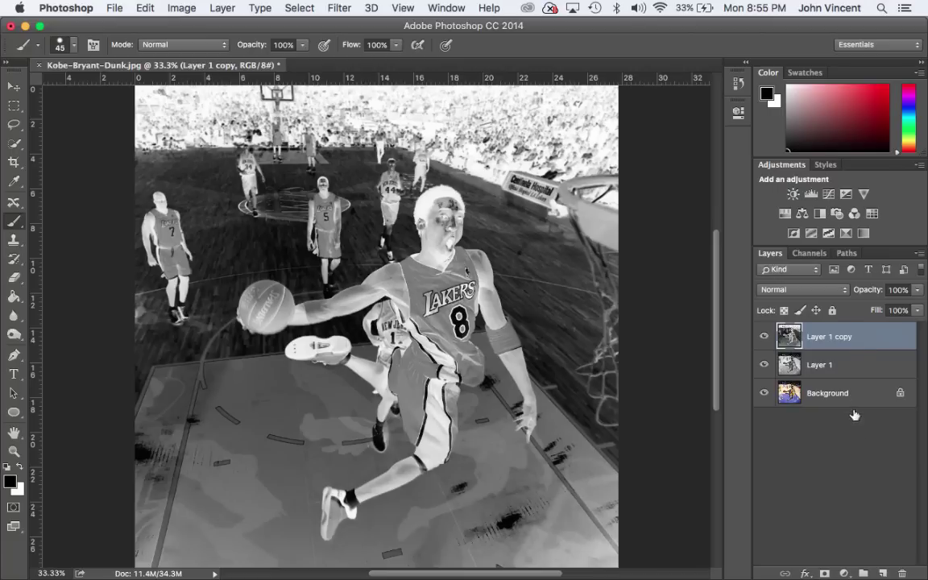
{"action": "left_click", "coordinate": [846, 293]}
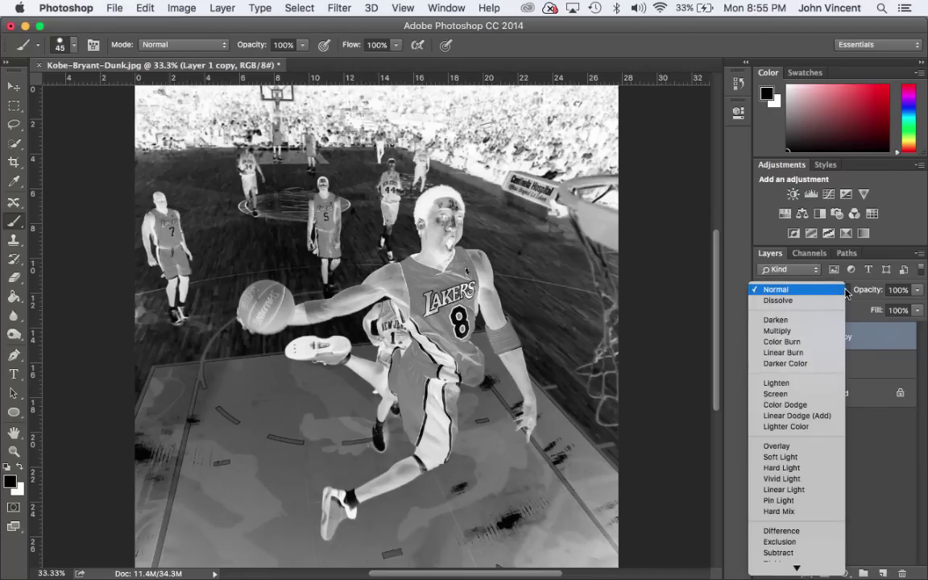
{"action": "left_click", "coordinate": [840, 405]}
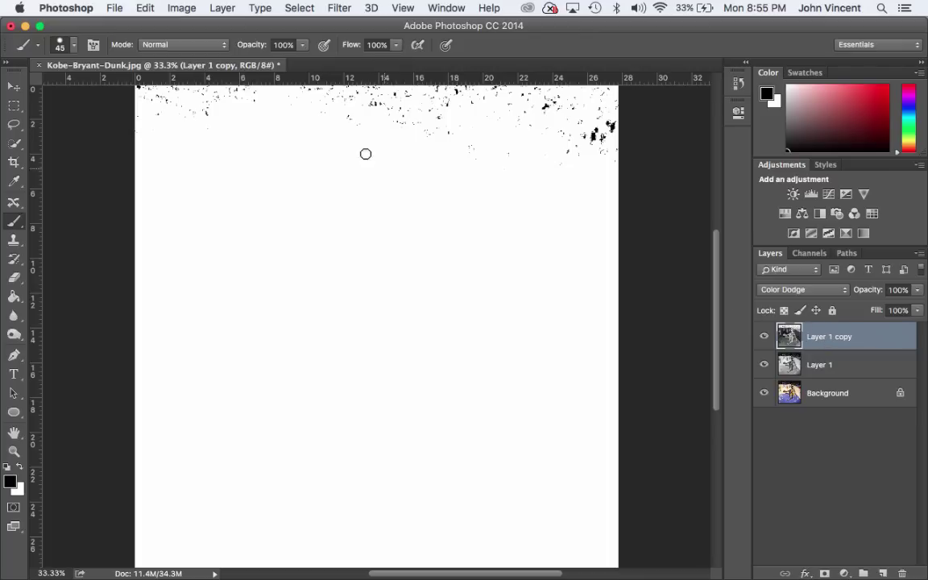
Apply a Gaussian Blur with a radius of 4.5 pixels to the inverted Layer 1 copy.
{"action": "left_click", "coordinate": [351, 10]}
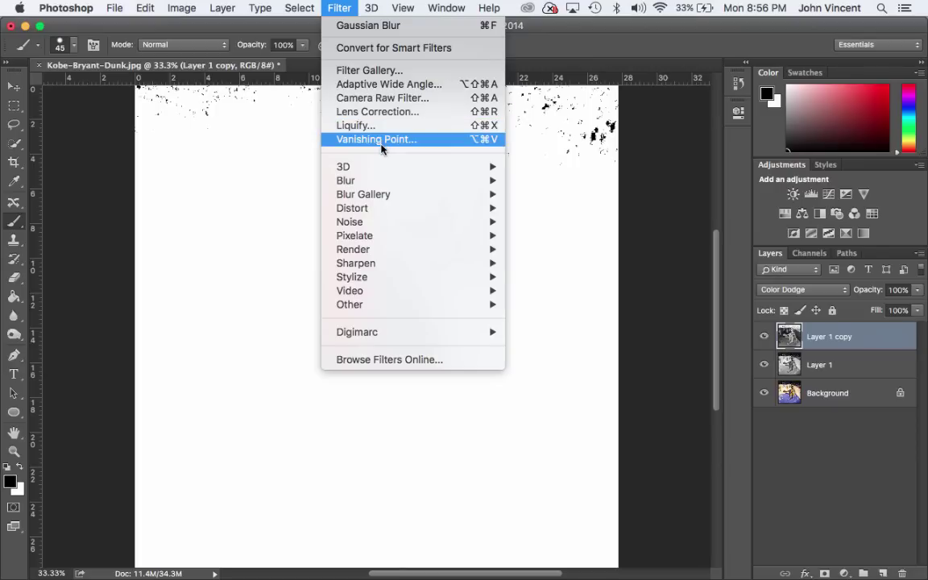
{"action": "mouse_move", "coordinate": [385, 185]}
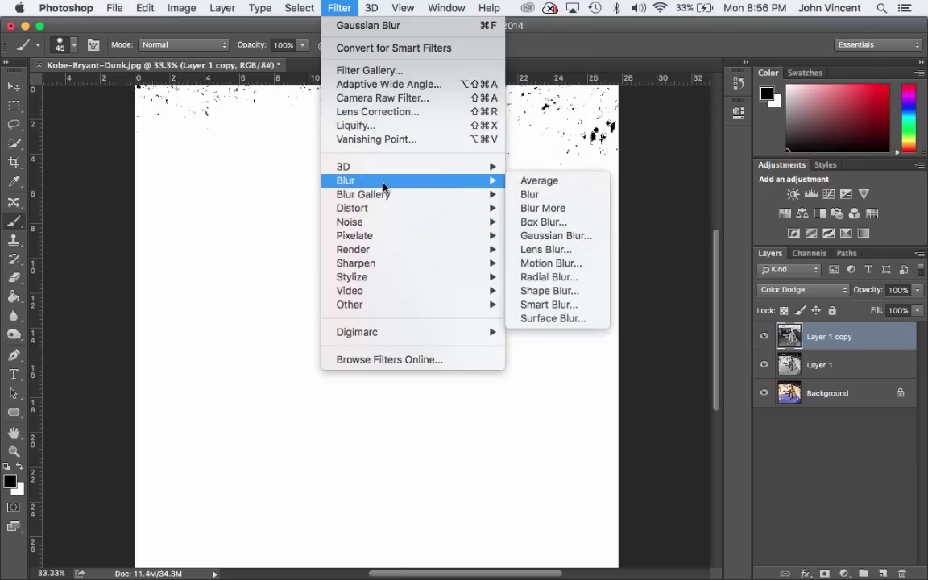
{"action": "left_click", "coordinate": [556, 236]}
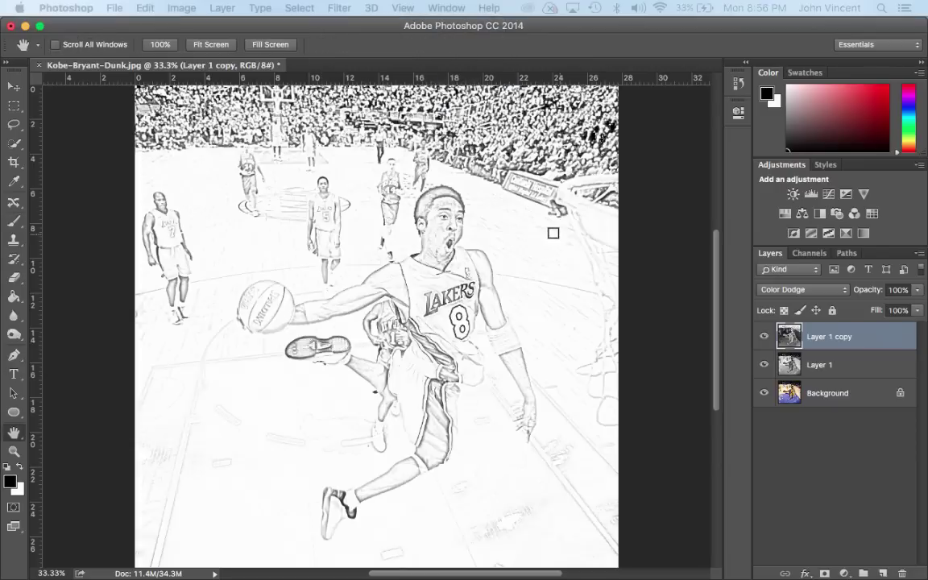
{"action": "key", "text": "super+z"}
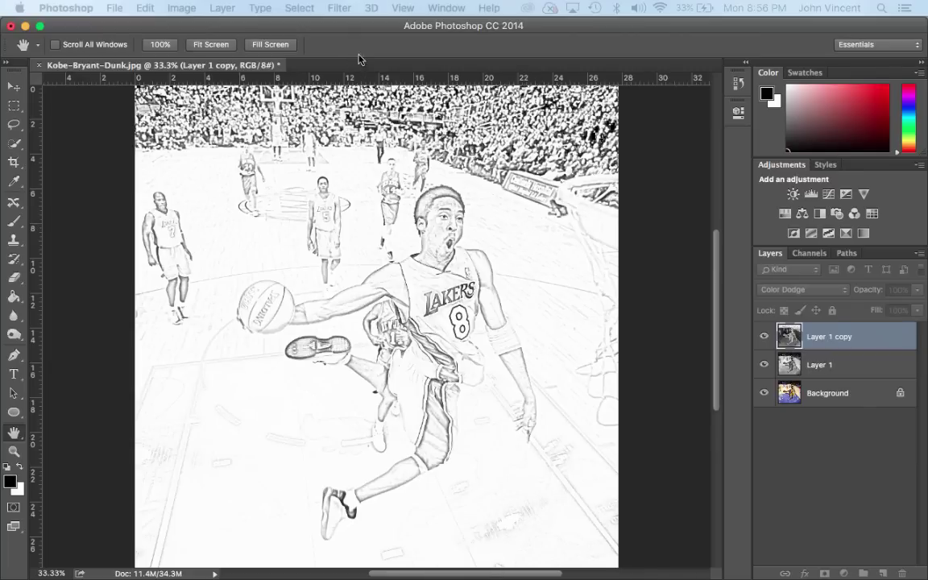
{"action": "left_click_drag", "start_coordinate": [409, 1], "coordinate": [544, 151]}
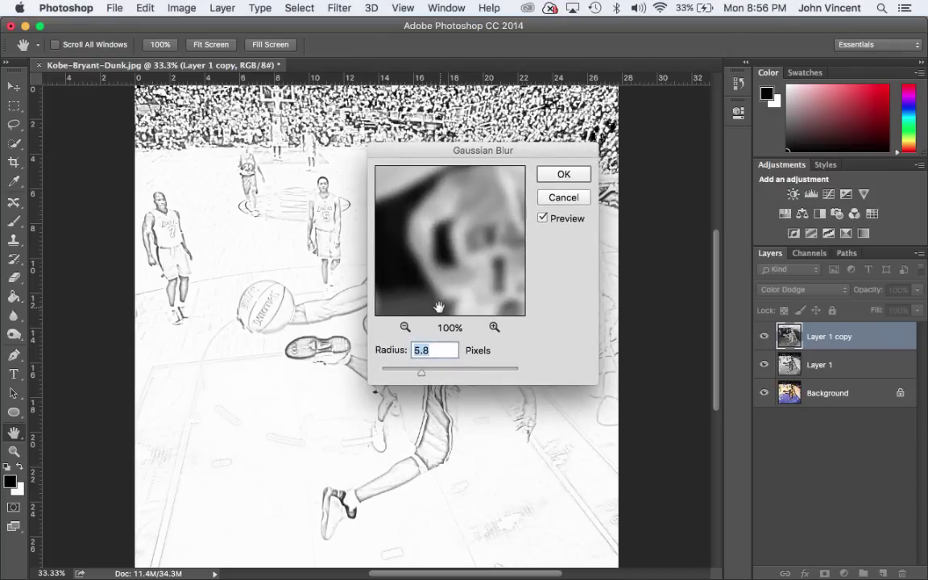
{"action": "mouse_move", "coordinate": [420, 372]}
{"action": "left_mouse_down"}
{"action": "mouse_move", "coordinate": [382, 376]}
{"action": "mouse_move", "coordinate": [499, 374]}
{"action": "left_mouse_up"}
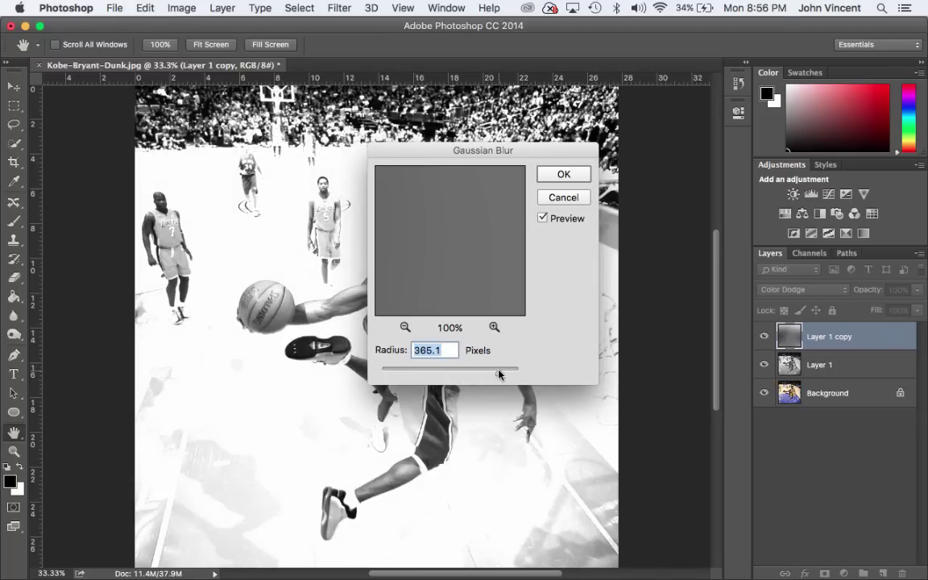
{"action": "left_click_drag", "start_coordinate": [499, 374], "coordinate": [411, 378]}
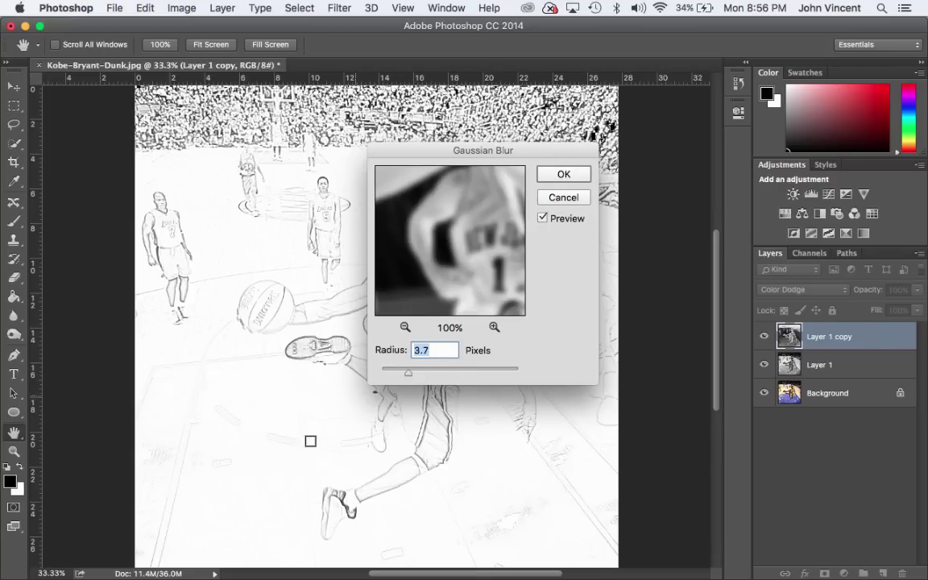
{"action": "left_click_drag", "start_coordinate": [408, 378], "coordinate": [414, 381]}
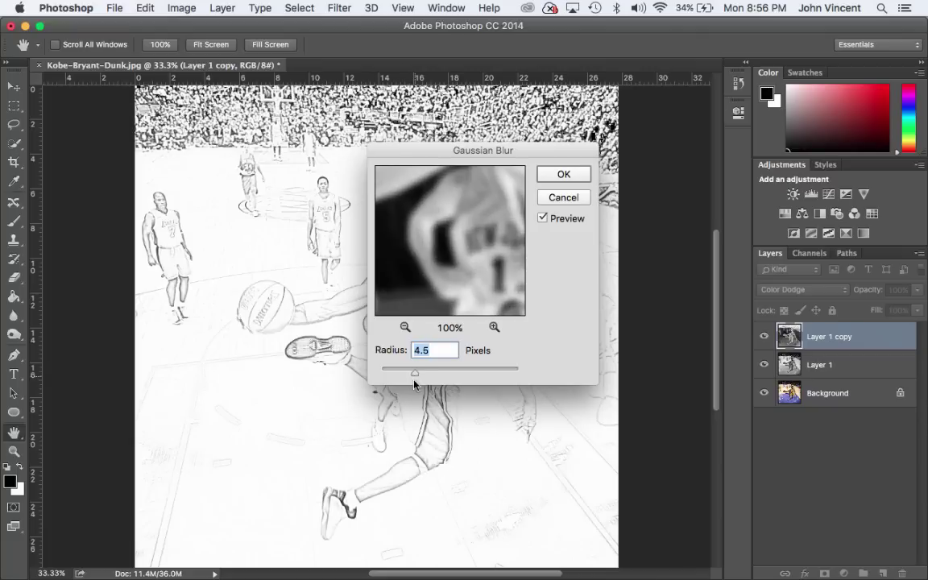
{"action": "left_click", "coordinate": [563, 175]}
{"action": "key", "text": "b"}
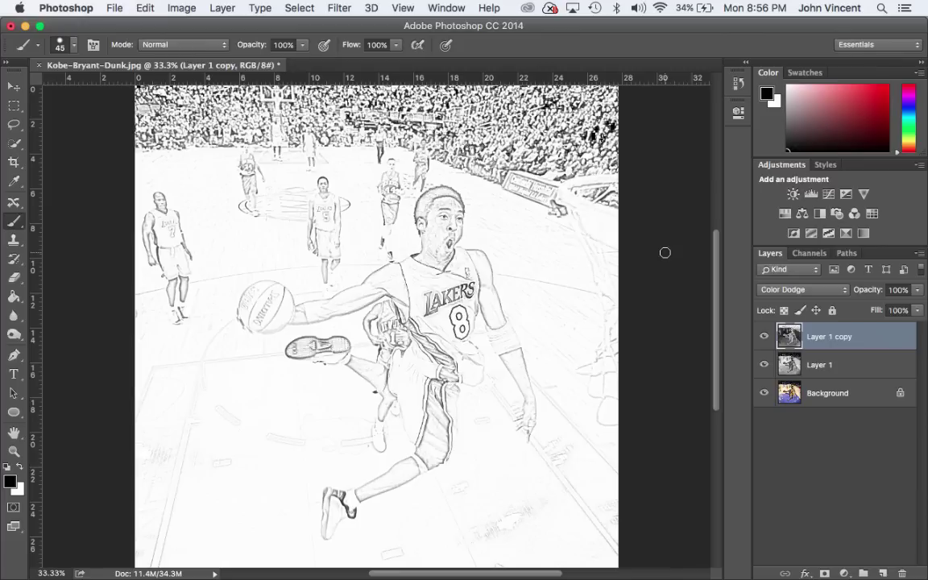
Duplicate the colour Background layer and move the copy to the top of the layer stack.
{"action": "left_click", "coordinate": [839, 394]}
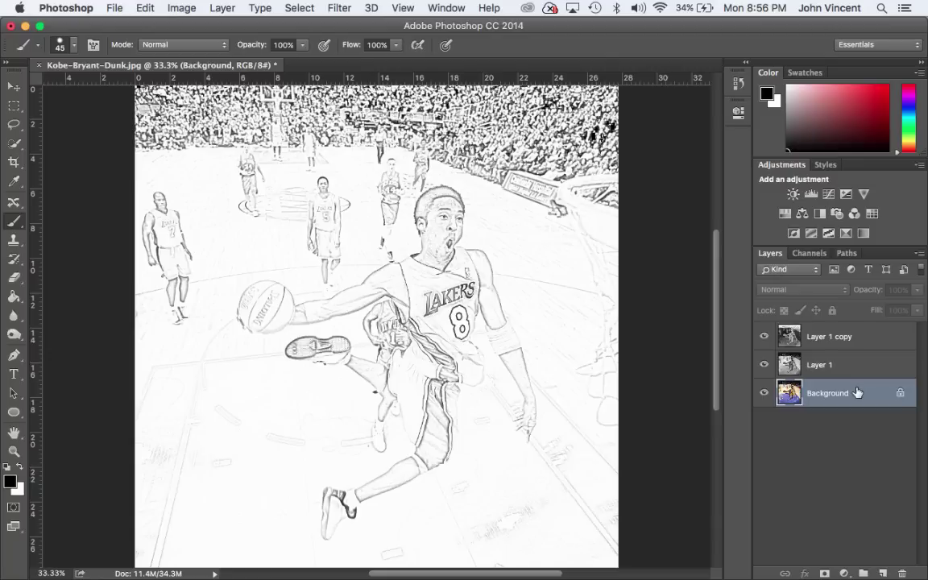
{"action": "key", "text": "super+j"}
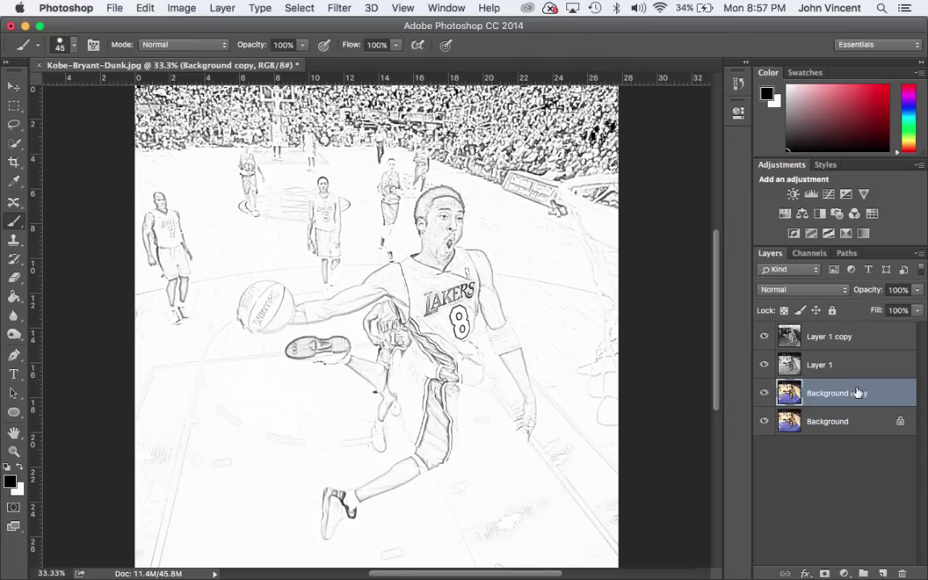
{"action": "key", "text": "super+bracketright"}
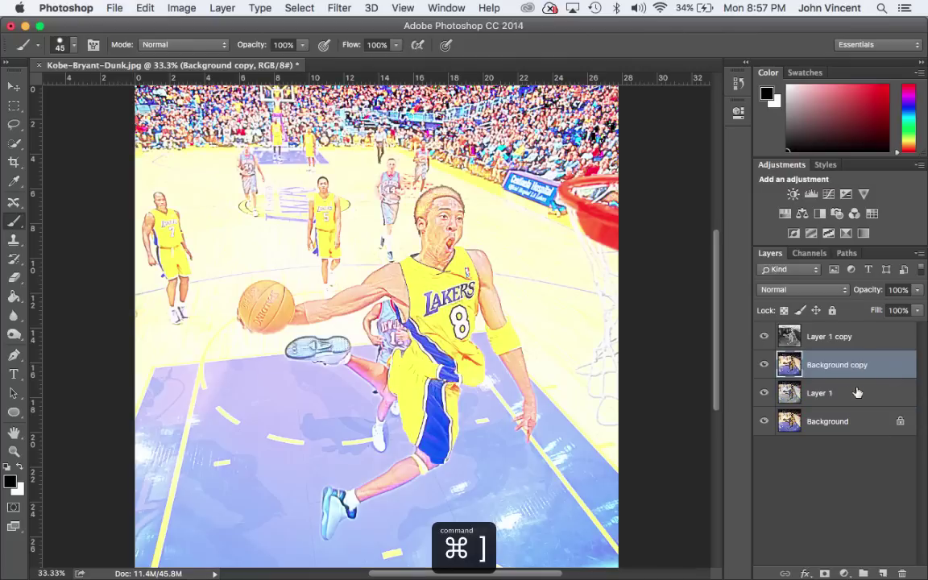
{"action": "key", "text": "super+bracketright"}
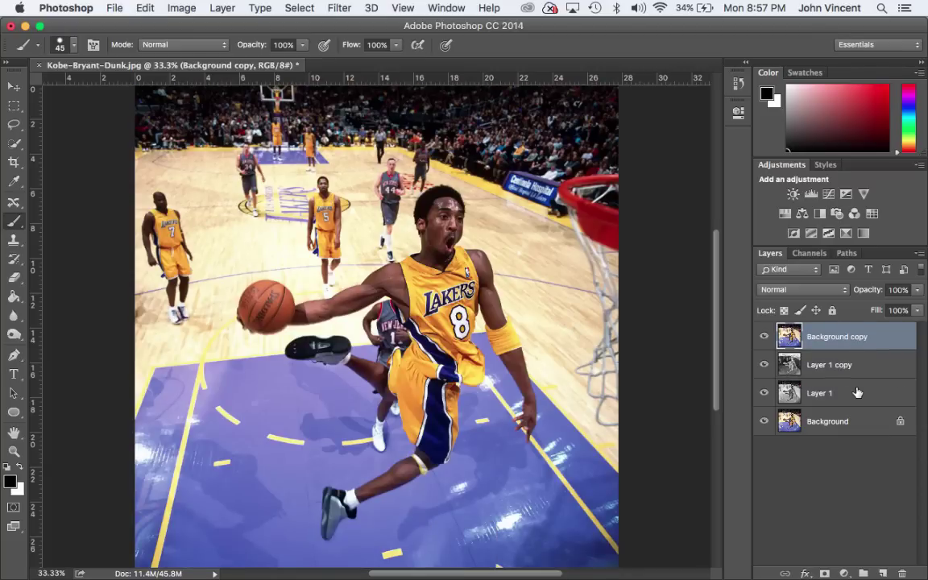
Move the Background copy below Layer 1 and back to the top of the layer stack.
{"action": "key", "text": "super+bracketleft"}
{"action": "key", "text": "super+bracketleft"}
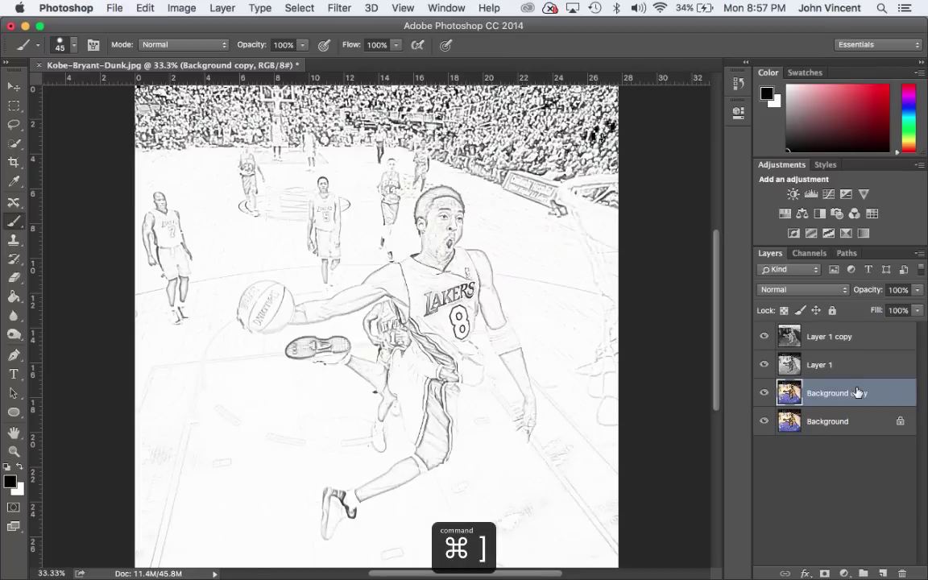
{"action": "key", "text": "super+bracketright"}
{"action": "key", "text": "super+bracketright"}
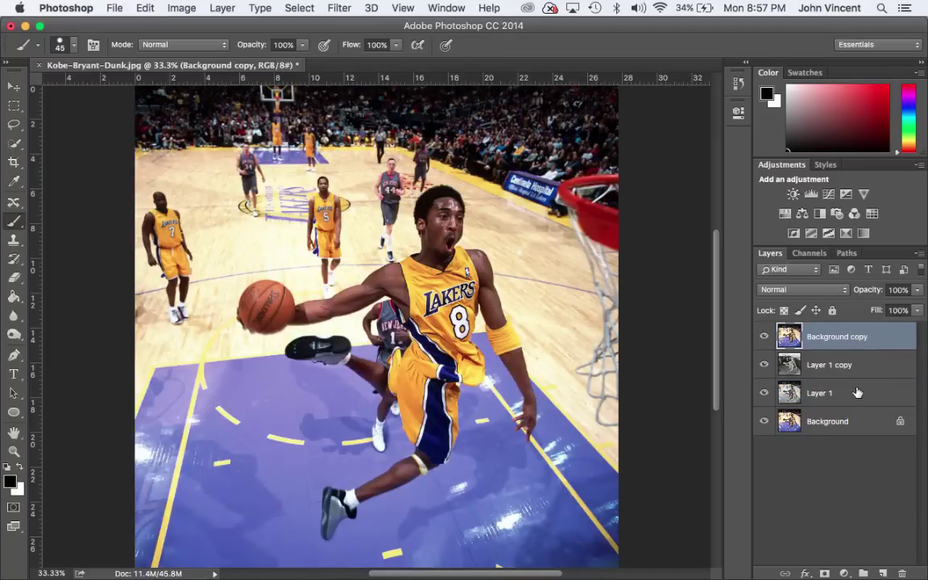
{"action": "key", "text": "super+bracketleft"}
{"action": "key", "text": "super+bracketleft"}
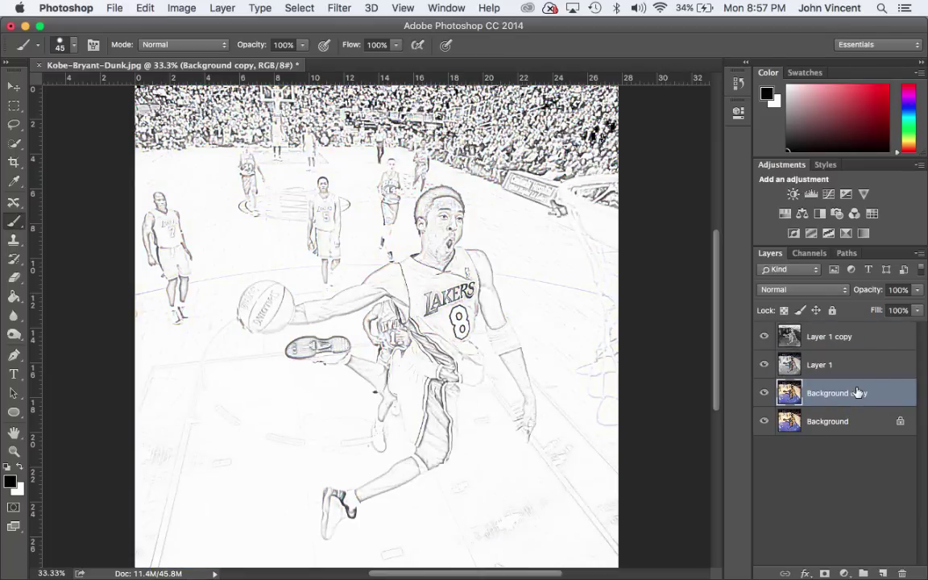
{"action": "mouse_move", "coordinate": [858, 337]}
{"action": "left_mouse_down"}
{"action": "mouse_move", "coordinate": [862, 329]}
{"action": "mouse_move", "coordinate": [852, 325]}
{"action": "mouse_move", "coordinate": [859, 330]}
{"action": "left_mouse_up"}
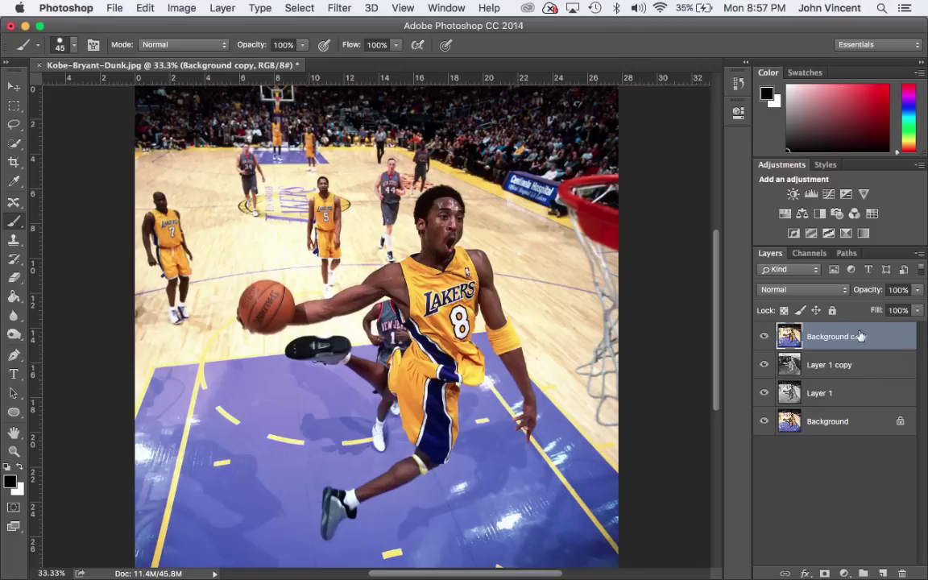
Set the Background copy's blend mode to Multiply and its layer opacity to 53%.
{"action": "left_click", "coordinate": [841, 292]}
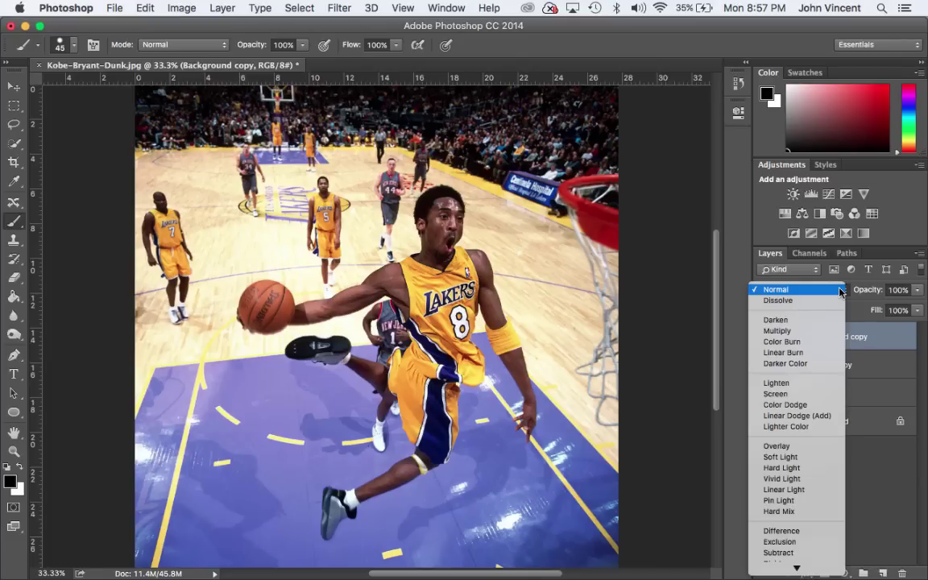
{"action": "left_click", "coordinate": [842, 334]}
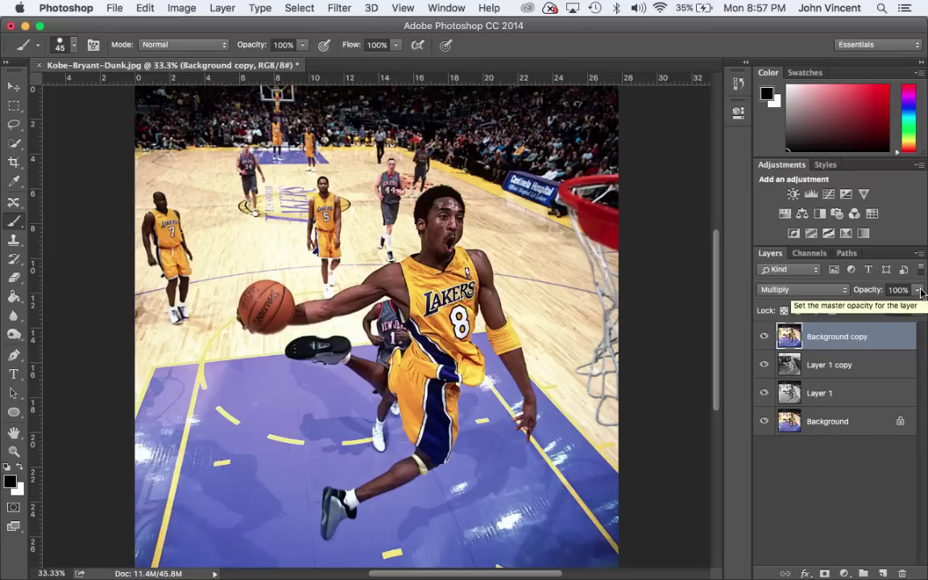
{"action": "key", "text": "5"}
{"action": "left_click_drag", "start_coordinate": [918, 293], "coordinate": [886, 310]}
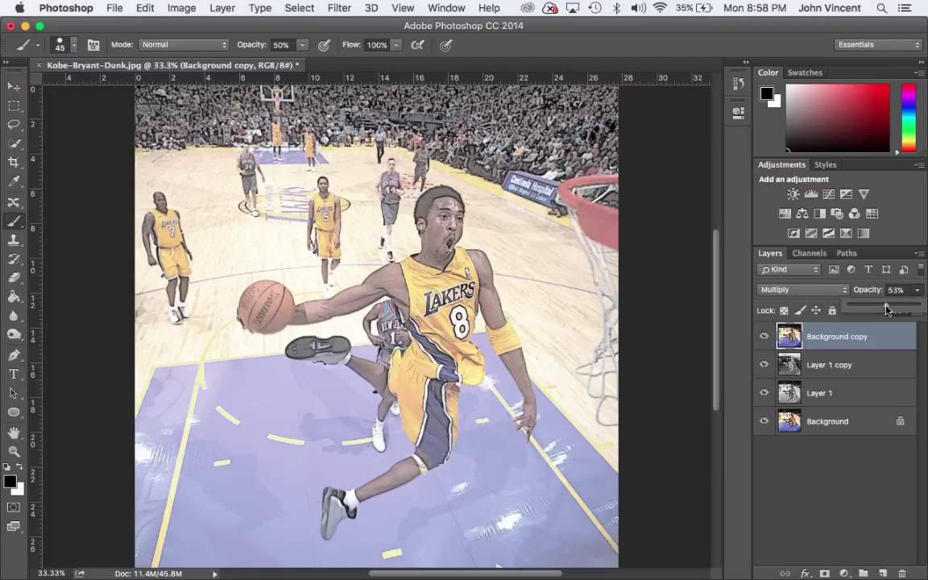
Add a layer mask to the Background copy and quick-select the wooden court and players behind the dunking player's ball arm.
{"action": "left_click", "coordinate": [823, 573]}
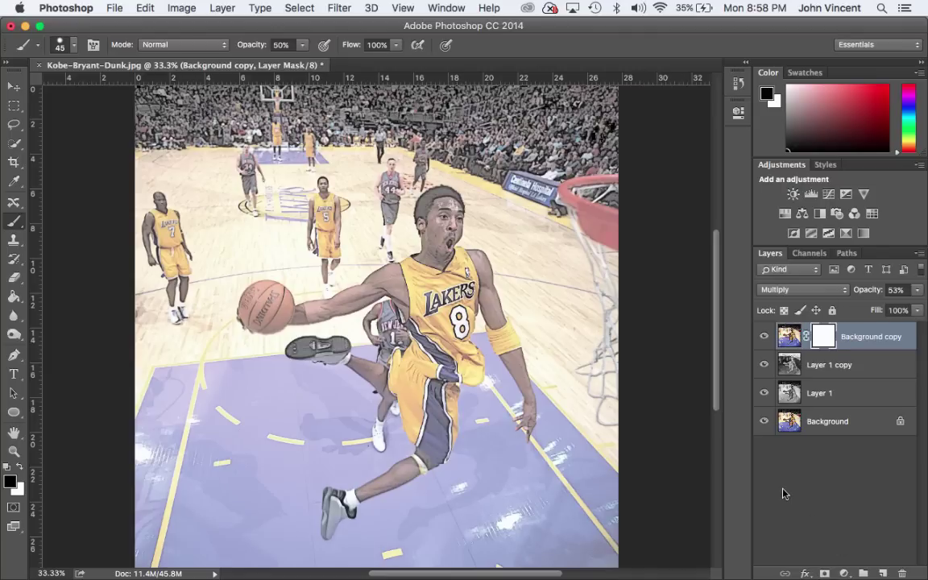
{"action": "key", "text": "w"}
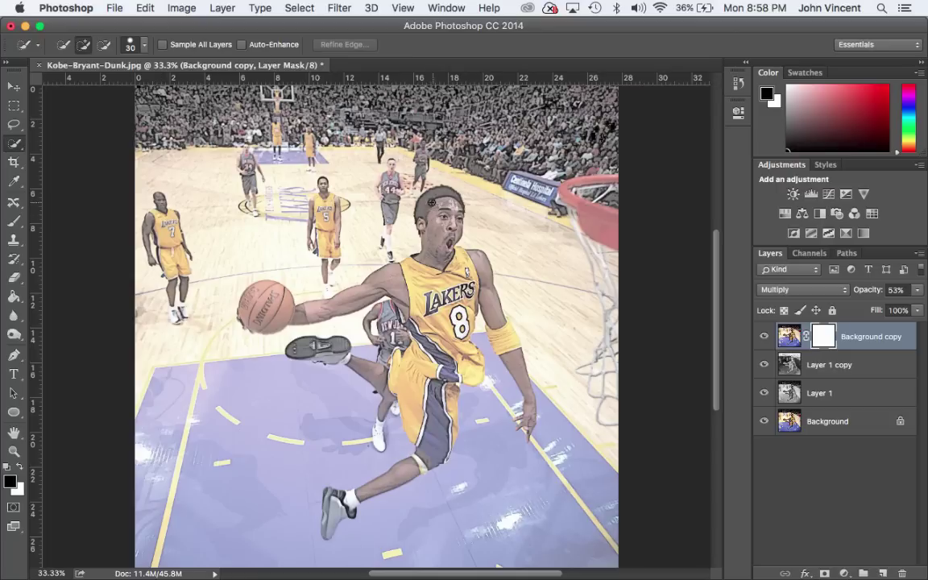
{"action": "mouse_move", "coordinate": [440, 173]}
{"action": "left_mouse_down"}
{"action": "mouse_move", "coordinate": [382, 216]}
{"action": "mouse_move", "coordinate": [407, 227]}
{"action": "left_mouse_up"}
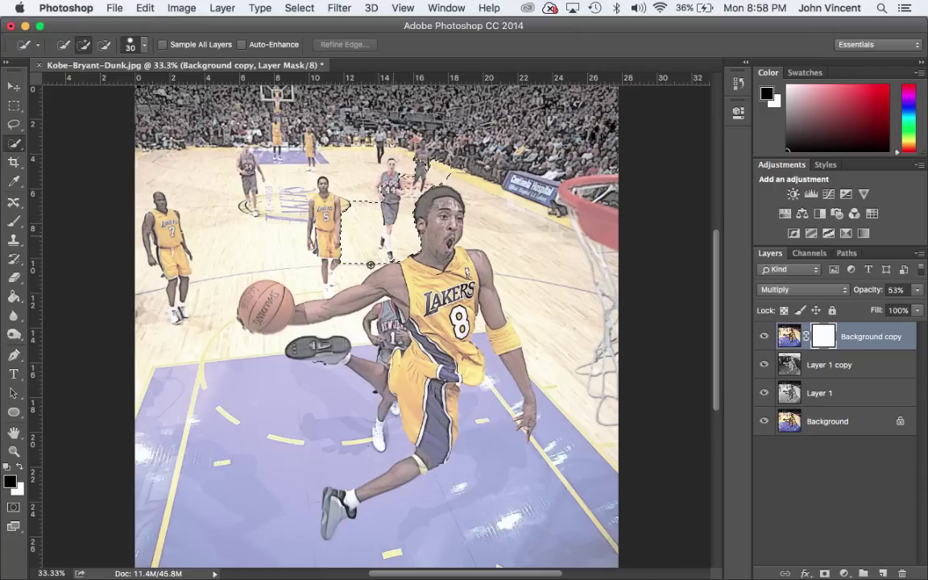
{"action": "mouse_move", "coordinate": [216, 283]}
{"action": "left_mouse_down"}
{"action": "mouse_move", "coordinate": [178, 315]}
{"action": "mouse_move", "coordinate": [157, 316]}
{"action": "mouse_move", "coordinate": [177, 202]}
{"action": "mouse_move", "coordinate": [212, 171]}
{"action": "mouse_move", "coordinate": [221, 209]}
{"action": "mouse_move", "coordinate": [311, 181]}
{"action": "mouse_move", "coordinate": [197, 171]}
{"action": "mouse_move", "coordinate": [373, 153]}
{"action": "left_mouse_up"}
{"action": "mouse_move", "coordinate": [417, 177]}
{"action": "left_mouse_down"}
{"action": "mouse_move", "coordinate": [349, 211]}
{"action": "mouse_move", "coordinate": [313, 199]}
{"action": "left_mouse_up"}
{"action": "mouse_move", "coordinate": [165, 213]}
{"action": "left_mouse_down"}
{"action": "mouse_move", "coordinate": [148, 251]}
{"action": "mouse_move", "coordinate": [177, 308]}
{"action": "left_mouse_up"}
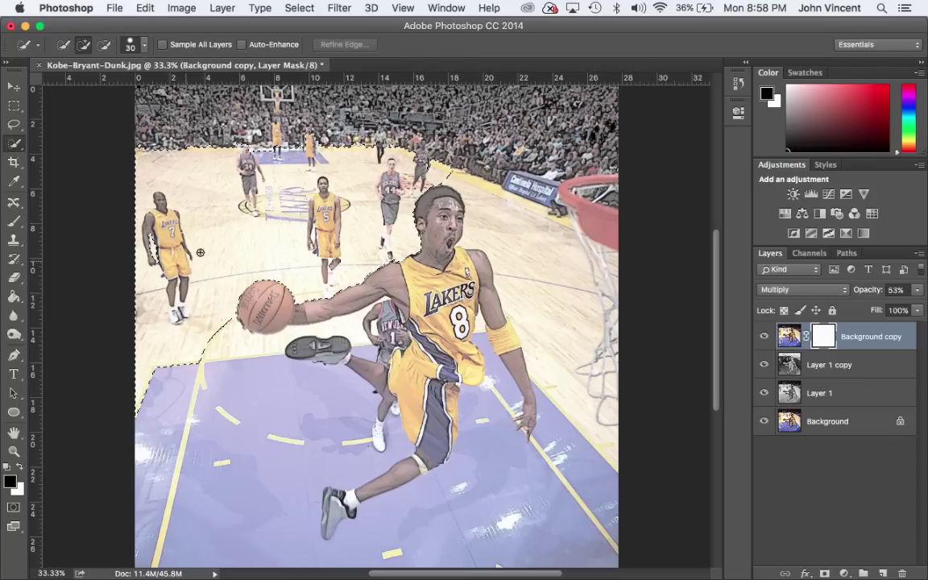
Extend the quick selection over the remaining wooden and purple court around the dunking player, leaving his front shoe out.
{"action": "left_click_drag", "start_coordinate": [458, 177], "coordinate": [444, 177]}
{"action": "left_click_drag", "start_coordinate": [496, 215], "coordinate": [496, 237]}
{"action": "mouse_move", "coordinate": [529, 265]}
{"action": "left_mouse_down"}
{"action": "mouse_move", "coordinate": [567, 341]}
{"action": "mouse_move", "coordinate": [565, 513]}
{"action": "mouse_move", "coordinate": [551, 528]}
{"action": "mouse_move", "coordinate": [498, 530]}
{"action": "mouse_move", "coordinate": [462, 506]}
{"action": "mouse_move", "coordinate": [535, 479]}
{"action": "mouse_move", "coordinate": [386, 552]}
{"action": "left_mouse_up"}
{"action": "mouse_move", "coordinate": [480, 485]}
{"action": "left_mouse_down"}
{"action": "mouse_move", "coordinate": [407, 532]}
{"action": "mouse_move", "coordinate": [277, 563]}
{"action": "mouse_move", "coordinate": [259, 523]}
{"action": "mouse_move", "coordinate": [277, 469]}
{"action": "left_mouse_up"}
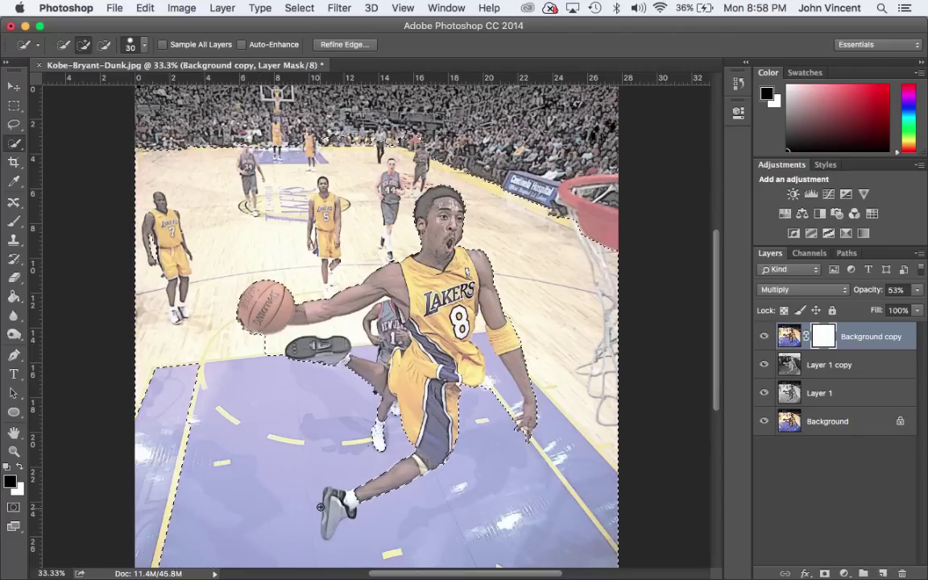
{"action": "key", "text": "alt"}
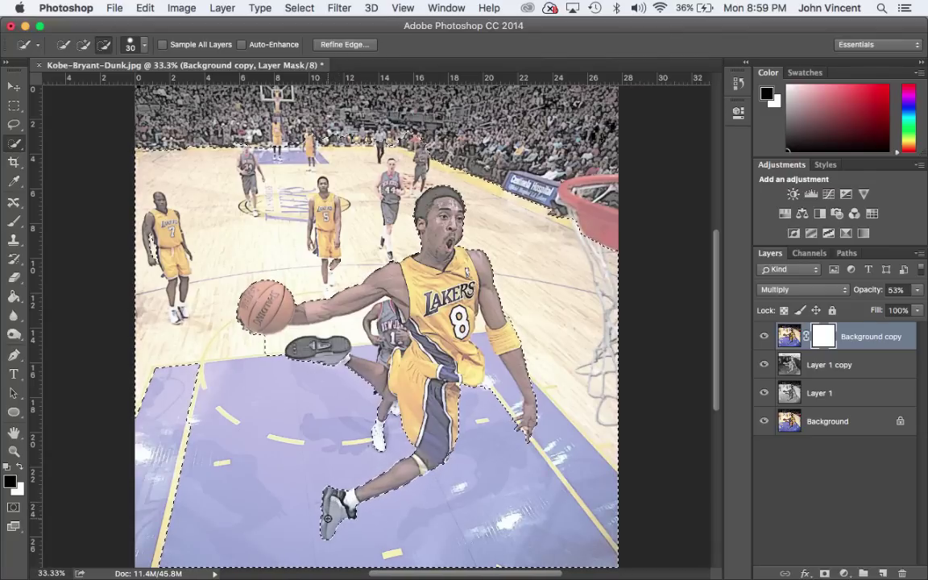
{"action": "key", "text": "alt"}
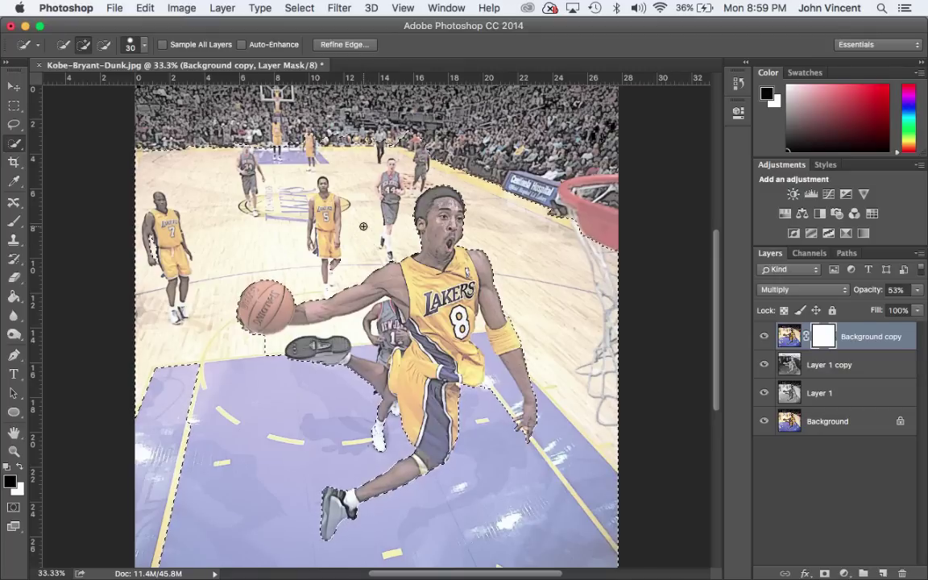
Paint the layer mask black at 100% brush opacity across the selected court and background players.
{"action": "key", "text": "b"}
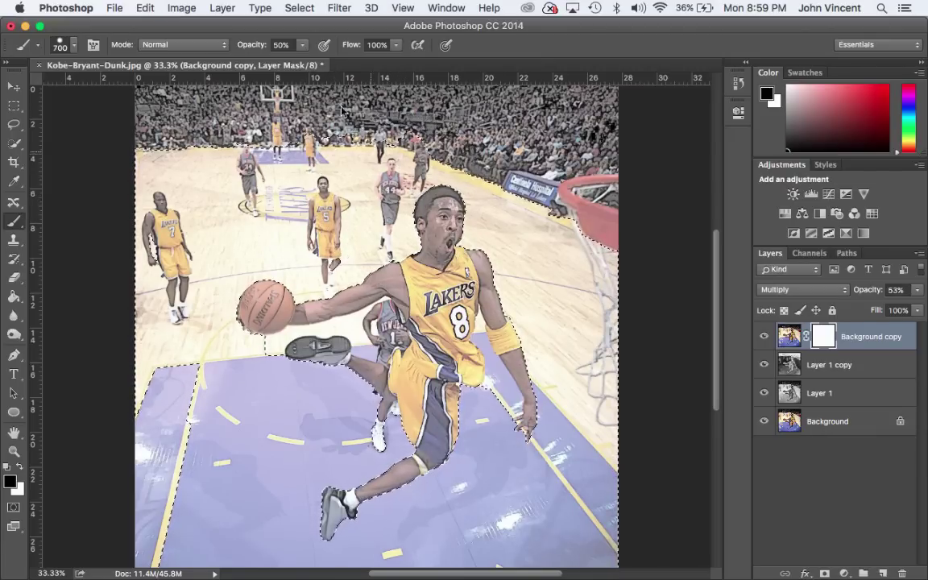
{"action": "left_click", "coordinate": [302, 47]}
{"action": "left_click_drag", "start_coordinate": [305, 58], "coordinate": [358, 55]}
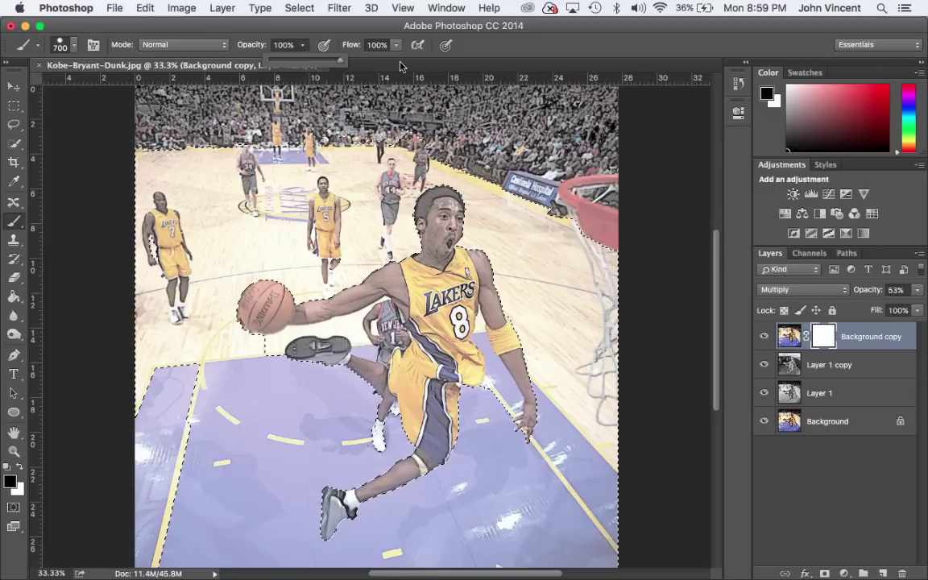
{"action": "left_click", "coordinate": [315, 206]}
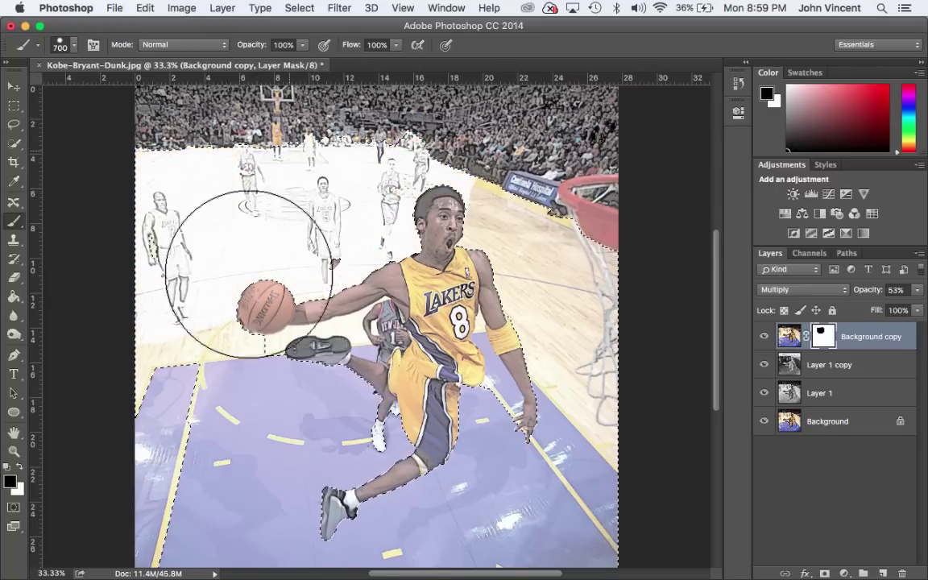
{"action": "mouse_move", "coordinate": [322, 522]}
{"action": "left_mouse_down"}
{"action": "mouse_move", "coordinate": [456, 485]}
{"action": "mouse_move", "coordinate": [481, 559]}
{"action": "mouse_move", "coordinate": [442, 297]}
{"action": "mouse_move", "coordinate": [586, 418]}
{"action": "mouse_move", "coordinate": [397, 306]}
{"action": "mouse_move", "coordinate": [336, 192]}
{"action": "left_mouse_up"}
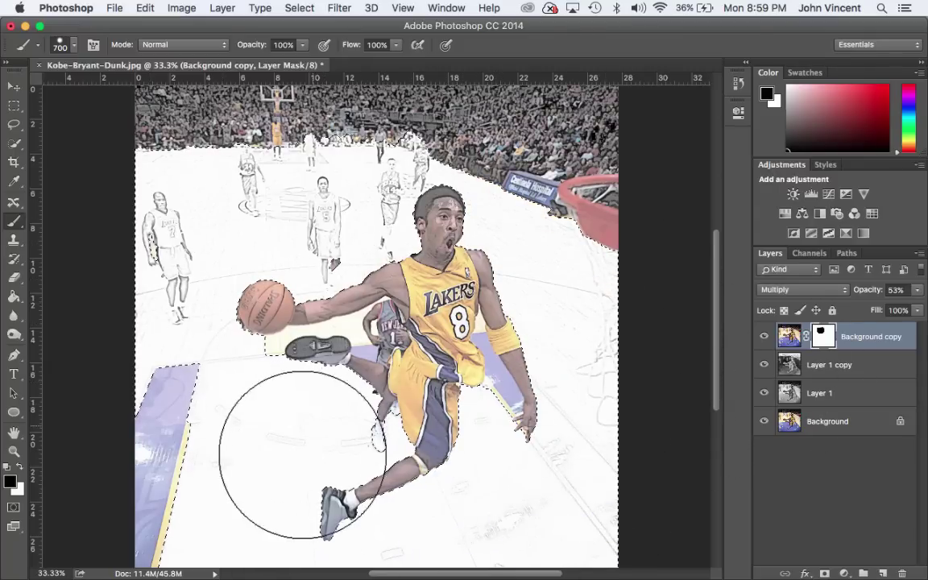
Deselect and paint out the remaining purple court and yellow line along the photo's lower-left edge on the mask.
{"action": "key", "text": "super+d"}
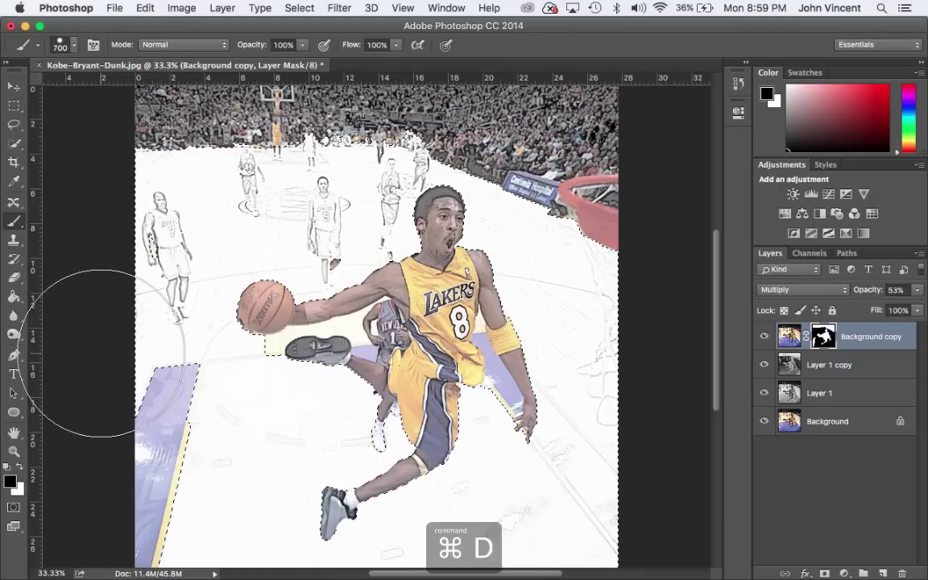
{"action": "key", "text": "super+d"}
{"action": "left_click_drag", "start_coordinate": [145, 403], "coordinate": [119, 577]}
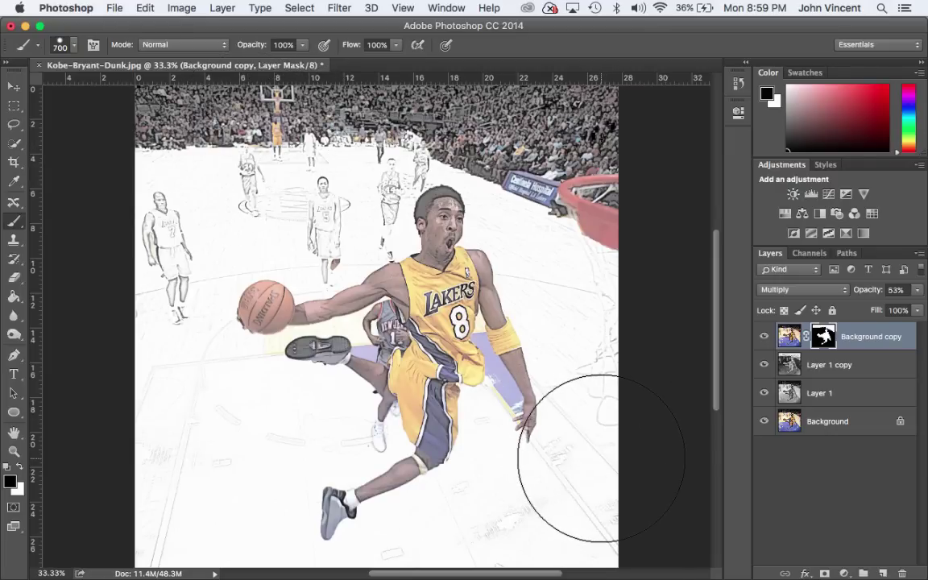
Quick-select the floor patch and the New York player below the ball arm, leaving out the dunking player's raised shoe.
{"action": "key", "text": "w"}
{"action": "mouse_move", "coordinate": [271, 350]}
{"action": "left_mouse_down"}
{"action": "mouse_move", "coordinate": [308, 336]}
{"action": "mouse_move", "coordinate": [356, 336]}
{"action": "mouse_move", "coordinate": [387, 354]}
{"action": "left_mouse_up"}
{"action": "left_click", "coordinate": [395, 337]}
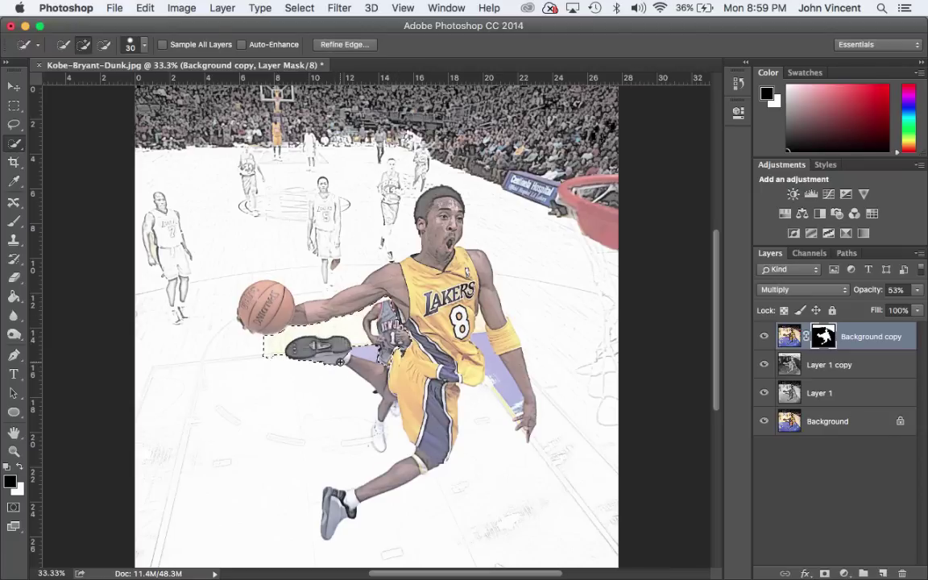
{"action": "key", "text": "alt"}
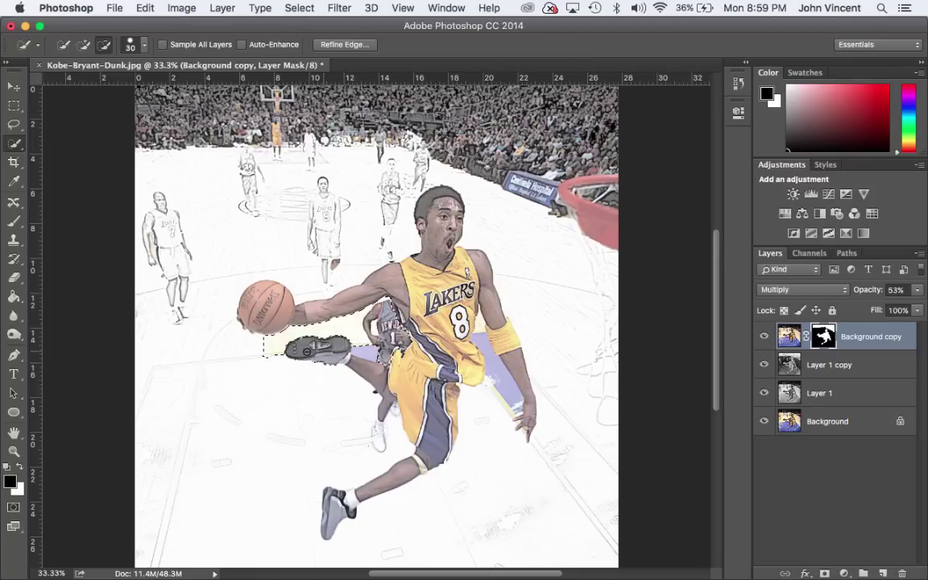
{"action": "key", "text": "alt"}
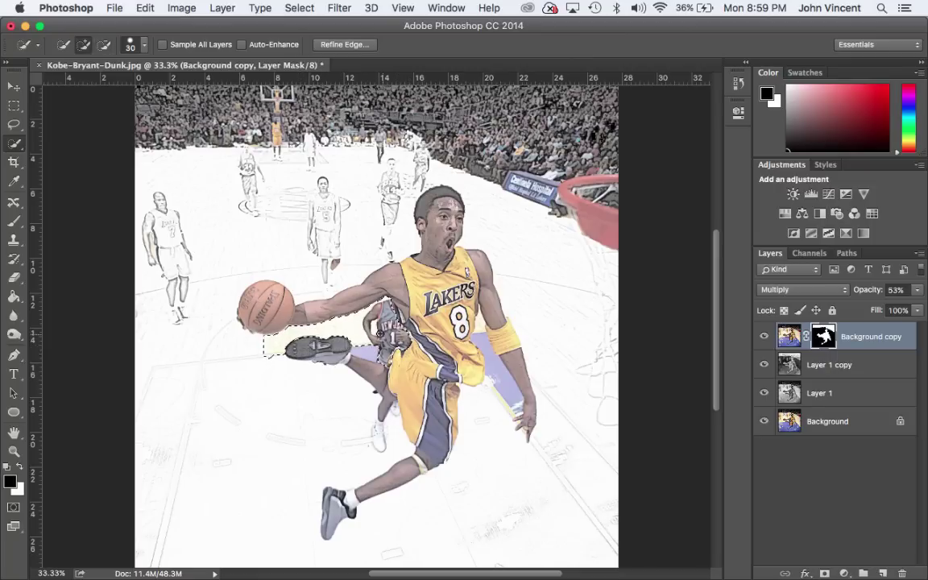
Paint the selected floor patch and New York player black on the mask, and deselect.
{"action": "key", "text": "b"}
{"action": "mouse_move", "coordinate": [372, 325]}
{"action": "left_mouse_down"}
{"action": "mouse_move", "coordinate": [342, 352]}
{"action": "mouse_move", "coordinate": [343, 331]}
{"action": "mouse_move", "coordinate": [247, 351]}
{"action": "left_mouse_up"}
{"action": "key", "text": "super+d"}
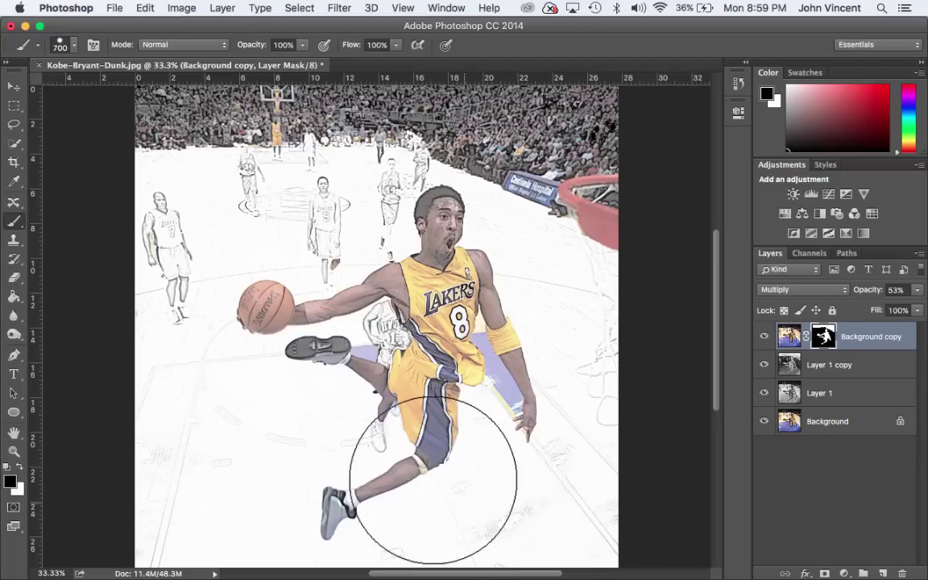
Quick-select the court area between the dunking player's lowered arm and torso, paint it black on the mask, and deselect.
{"action": "key", "text": "w"}
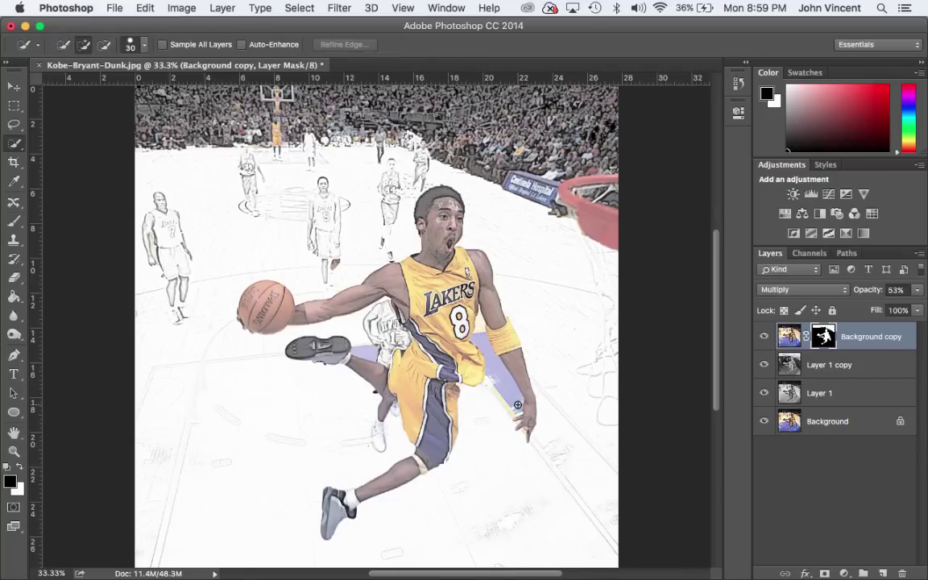
{"action": "left_click_drag", "start_coordinate": [511, 412], "coordinate": [499, 390]}
{"action": "left_click_drag", "start_coordinate": [481, 329], "coordinate": [482, 327]}
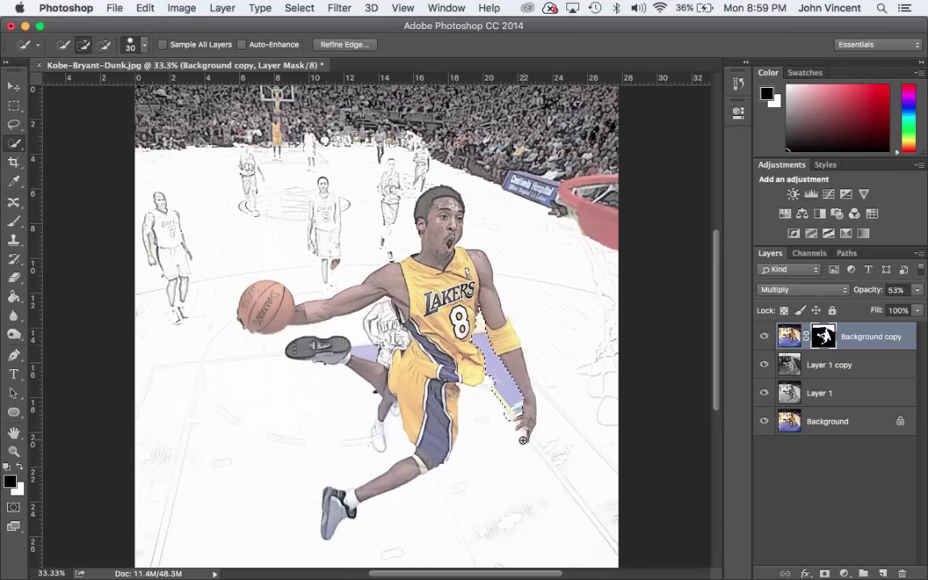
{"action": "mouse_move", "coordinate": [505, 396]}
{"action": "left_mouse_down"}
{"action": "mouse_move", "coordinate": [480, 412]}
{"action": "mouse_move", "coordinate": [504, 328]}
{"action": "left_mouse_up"}
{"action": "key", "text": "b"}
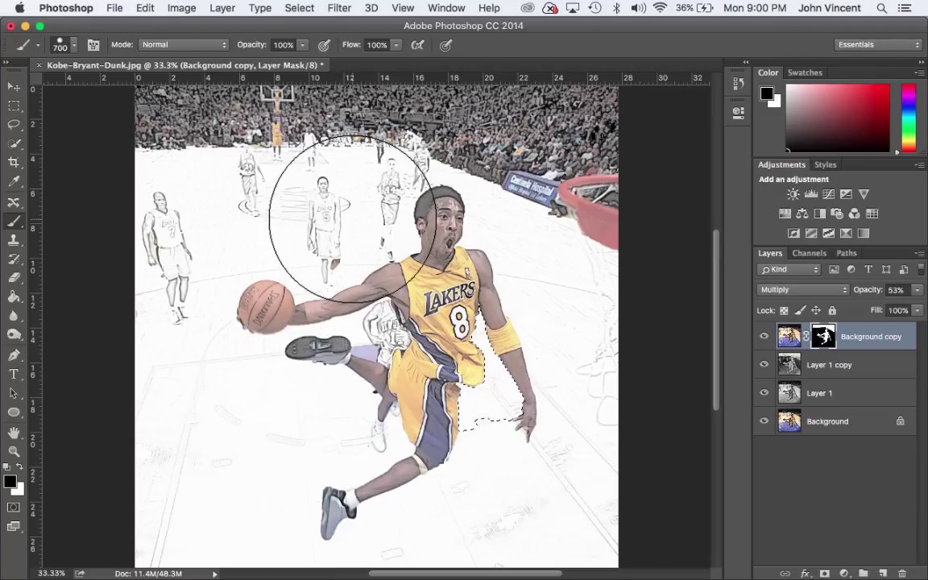
{"action": "key", "text": "super+d"}
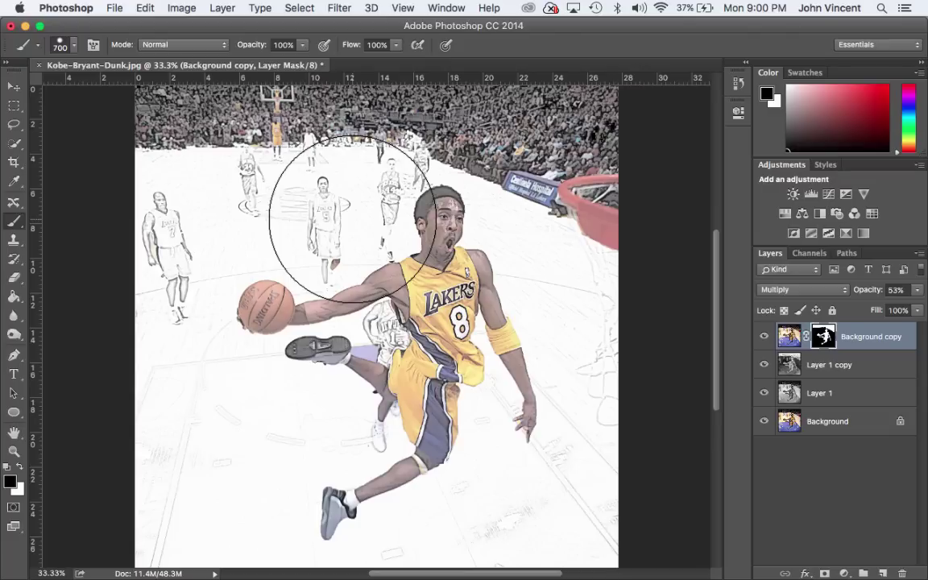
Quick-select the purple court patch between the raised shoe and the yellow shorts, mask it out, and deselect.
{"action": "key", "text": "super+equal"}
{"action": "key", "text": "super+equal"}
{"action": "key", "text": "super+equal"}
{"action": "key", "text": "super+equal"}
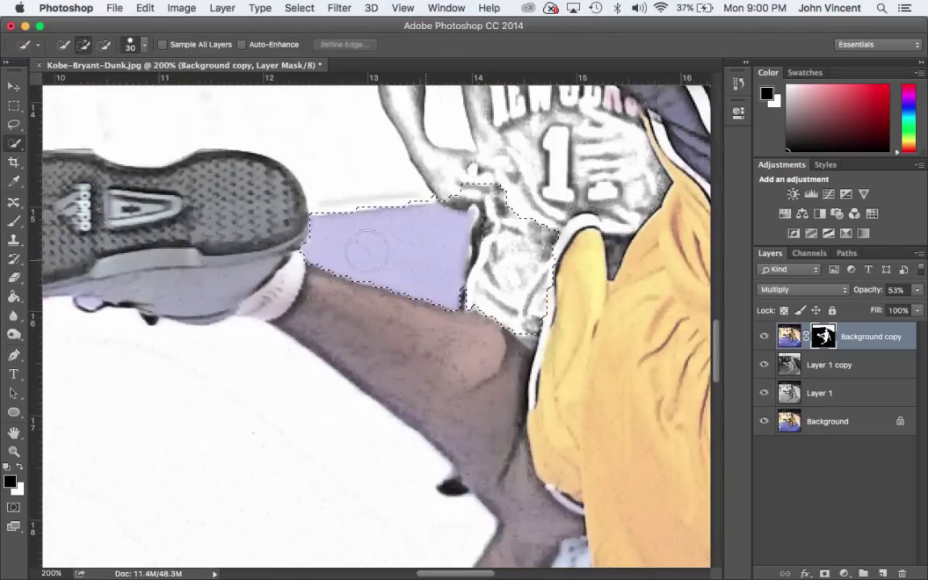
{"action": "key", "text": "b"}
{"action": "key", "text": "super+i"}
{"action": "key", "text": "super+d"}
Restore colour over the basketball net by painting the mask white with a size 250 brush.
{"action": "key", "text": "super+minus"}
{"action": "key", "text": "super+minus"}
{"action": "key", "text": "super+minus"}
{"action": "key", "text": "super+minus"}
{"action": "mouse_move", "coordinate": [508, 197]}
{"action": "left_mouse_down"}
{"action": "mouse_move", "coordinate": [519, 309]}
{"action": "mouse_move", "coordinate": [359, 191]}
{"action": "left_mouse_up"}
{"action": "key", "text": "x"}
{"action": "mouse_move", "coordinate": [449, 211]}
{"action": "left_mouse_down"}
{"action": "mouse_move", "coordinate": [489, 218]}
{"action": "mouse_move", "coordinate": [439, 341]}
{"action": "left_mouse_up"}
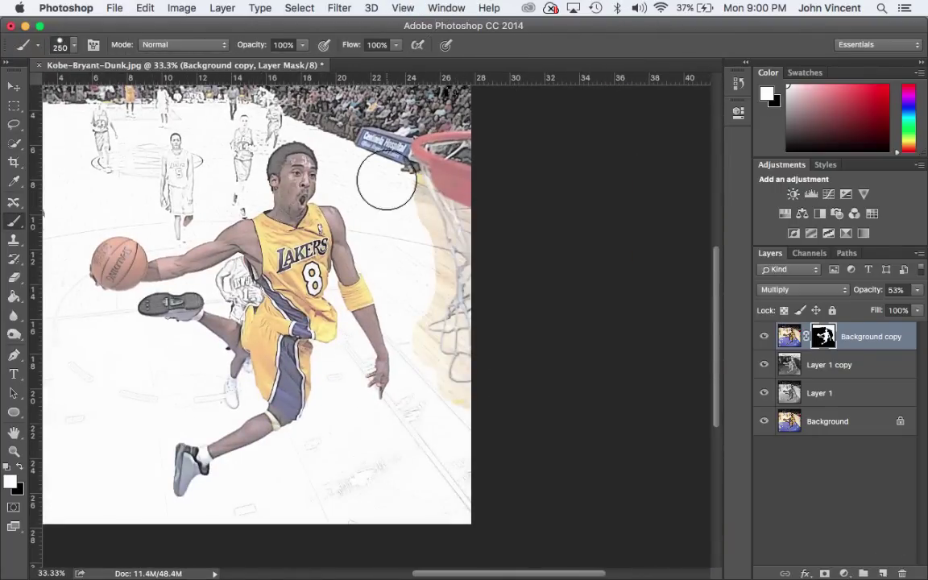
Paint away the excess floor colour beside the net with black, using a size 90 brush.
{"action": "key", "text": "x"}
{"action": "key", "text": "super+z"}
{"action": "key", "text": "bracketleft"}
{"action": "key", "text": "bracketleft"}
{"action": "key", "text": "bracketleft"}
{"action": "key", "text": "bracketleft"}
{"action": "key", "text": "bracketleft"}
{"action": "key", "text": "bracketleft"}
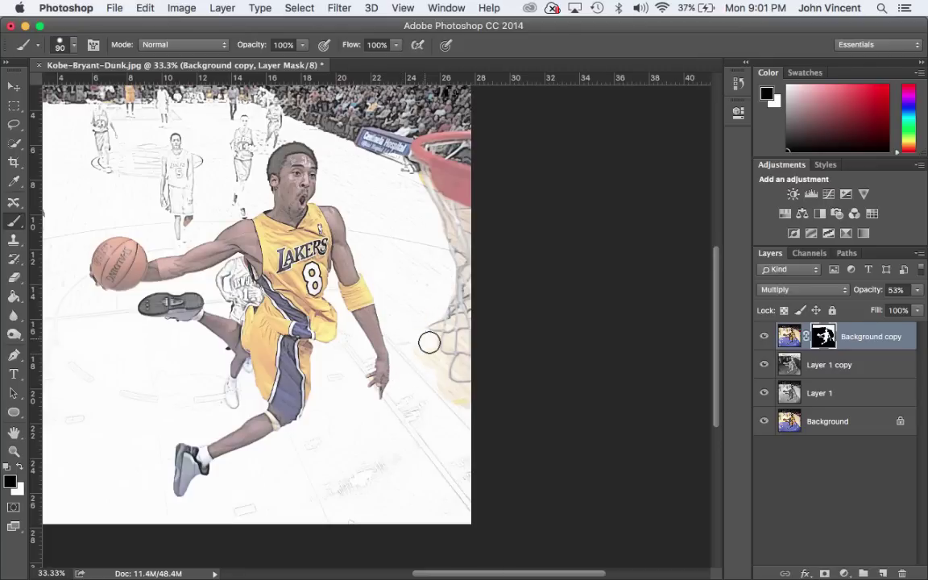
{"action": "key", "text": "super+equal"}
{"action": "key", "text": "super+equal"}
{"action": "key", "text": "super+equal"}
{"action": "key", "text": "super+equal"}
{"action": "left_click", "coordinate": [209, 282]}
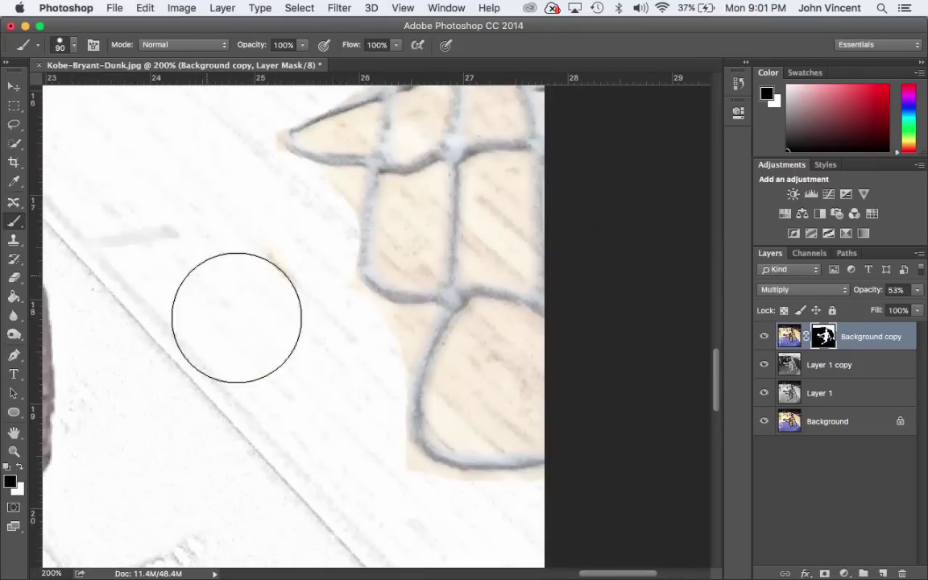
Select the floor-coloured gaps in the lower part of the net with the Magic Wand at tolerance 32.
{"action": "left_click", "coordinate": [16, 144]}
{"action": "key", "text": "shift+w"}
{"action": "left_click", "coordinate": [498, 362]}
{"action": "left_click", "coordinate": [494, 228], "text": "shift"}
{"action": "left_click", "coordinate": [421, 226], "text": "shift"}
{"action": "scroll", "coordinate": [427, 242], "scroll_direction": "up", "scroll_amount": 5}
{"action": "left_click", "coordinate": [492, 303], "text": "shift"}
{"action": "left_click", "coordinate": [429, 308], "text": "shift"}
{"action": "left_click", "coordinate": [345, 338], "text": "shift"}
{"action": "left_click", "coordinate": [355, 332], "text": "shift"}
{"action": "left_click", "coordinate": [425, 232], "text": "shift"}
{"action": "left_click", "coordinate": [482, 234], "text": "shift"}
{"action": "left_click", "coordinate": [528, 208], "text": "shift"}
{"action": "left_click", "coordinate": [535, 266], "text": "shift"}
{"action": "left_click", "coordinate": [541, 304], "text": "shift"}
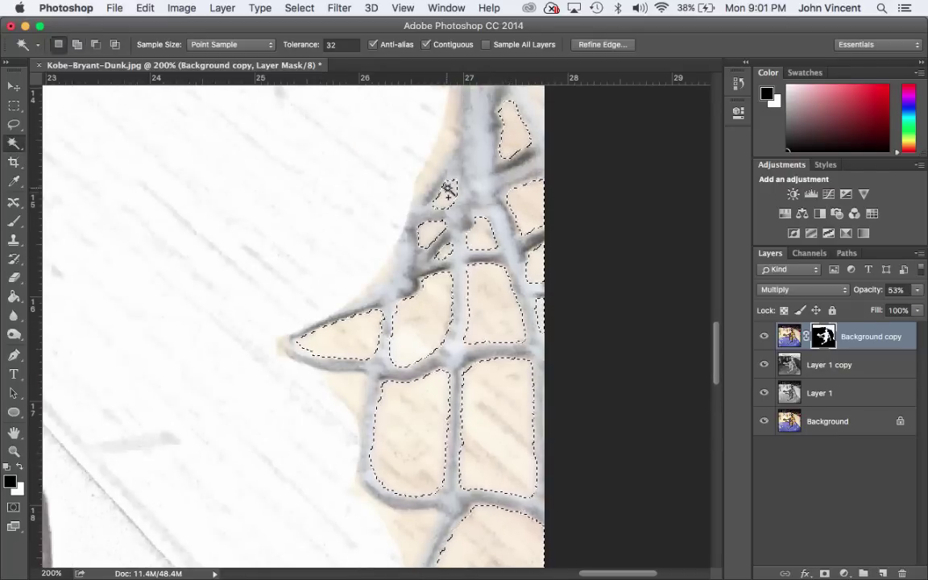
Add the floor-coloured gaps in the upper net, up to the red rim, to the Magic Wand selection.
{"action": "scroll", "coordinate": [403, 257], "scroll_direction": "up", "scroll_amount": 5}
{"action": "scroll", "coordinate": [403, 258], "scroll_direction": "right", "scroll_amount": 3}
{"action": "left_click", "coordinate": [355, 165]}
{"action": "scroll", "coordinate": [356, 271], "scroll_direction": "up", "scroll_amount": 6}
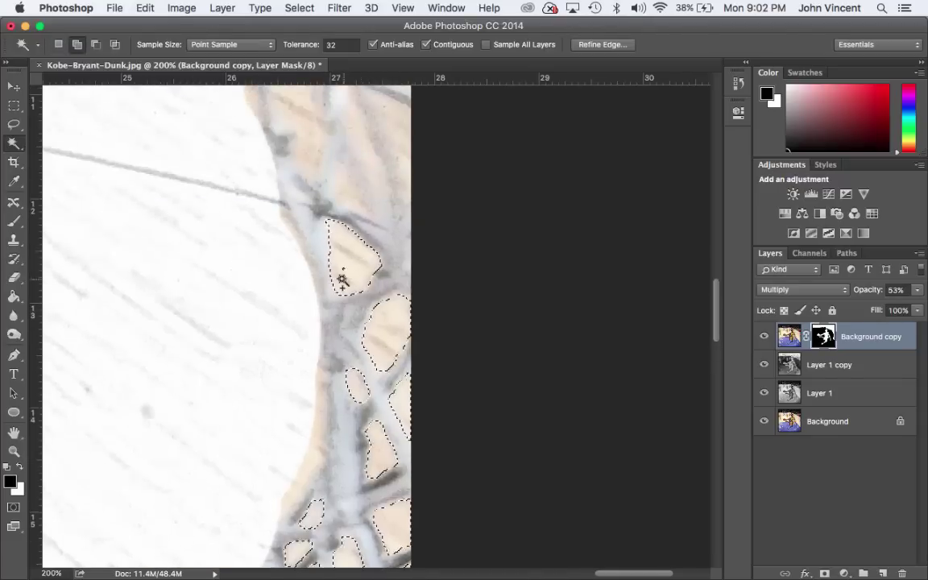
{"action": "scroll", "coordinate": [347, 270], "scroll_direction": "left", "scroll_amount": 1}
{"action": "left_click", "coordinate": [330, 270]}
{"action": "left_click", "coordinate": [377, 340]}
{"action": "left_click", "coordinate": [392, 300]}
{"action": "left_click", "coordinate": [417, 278]}
{"action": "scroll", "coordinate": [408, 169], "scroll_direction": "up", "scroll_amount": 5}
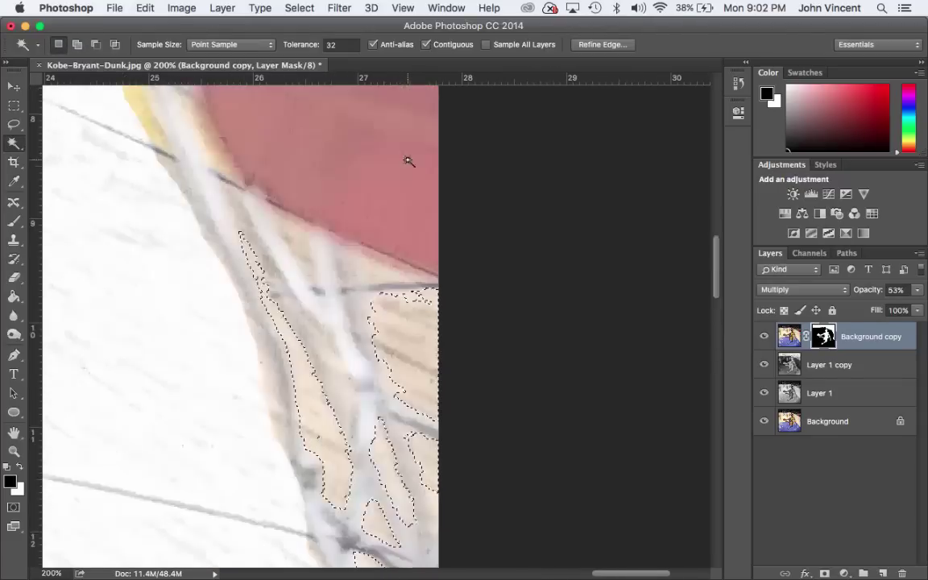
{"action": "left_click", "coordinate": [387, 314], "text": "shift"}
Paint the selected net gaps black on the mask with a size 200 brush and deselect.
{"action": "key", "text": "super+minus"}
{"action": "key", "text": "super+minus"}
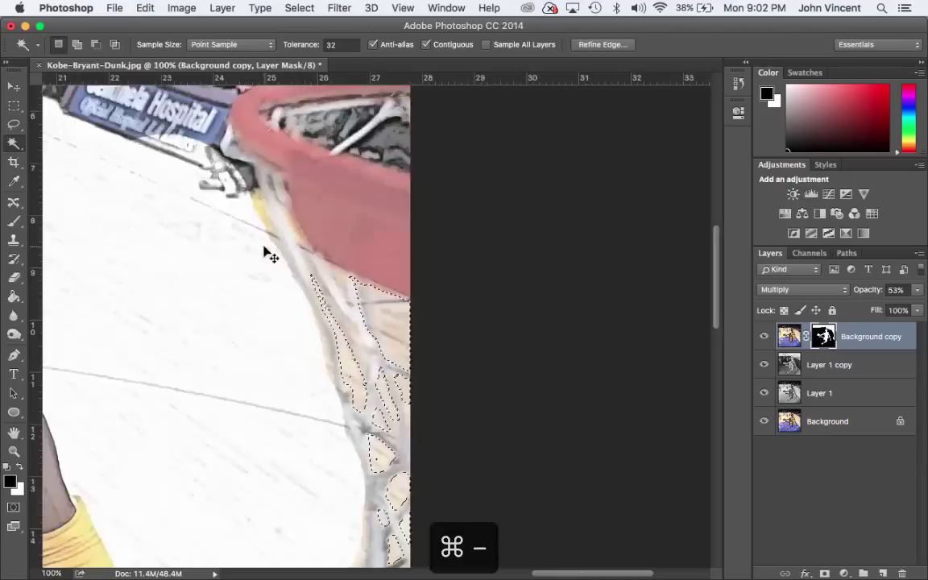
{"action": "key", "text": "b"}
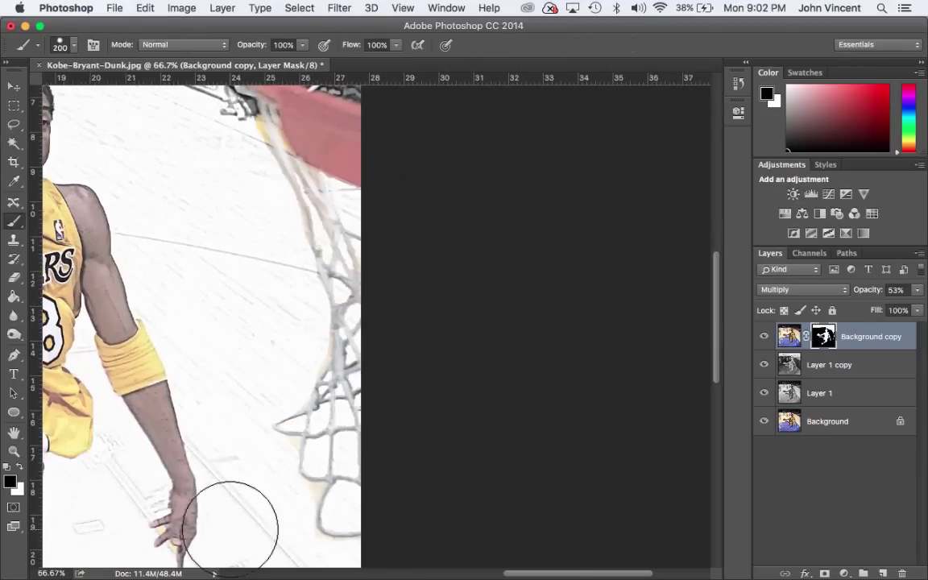
Trim the leftover floor colour along the lower net's outer cords with black, reducing the brush to size 9.
{"action": "key", "text": "super+plus"}
{"action": "key", "text": "super+plus"}
{"action": "key", "text": "super+plus"}
{"action": "key", "text": "bracketleft"}
{"action": "key", "text": "bracketleft"}
{"action": "key", "text": "bracketleft"}
{"action": "key", "text": "bracketleft"}
{"action": "key", "text": "bracketleft"}
{"action": "key", "text": "bracketleft"}
{"action": "key", "text": "bracketleft"}
{"action": "scroll", "coordinate": [192, 309], "scroll_direction": "down", "scroll_amount": 10}
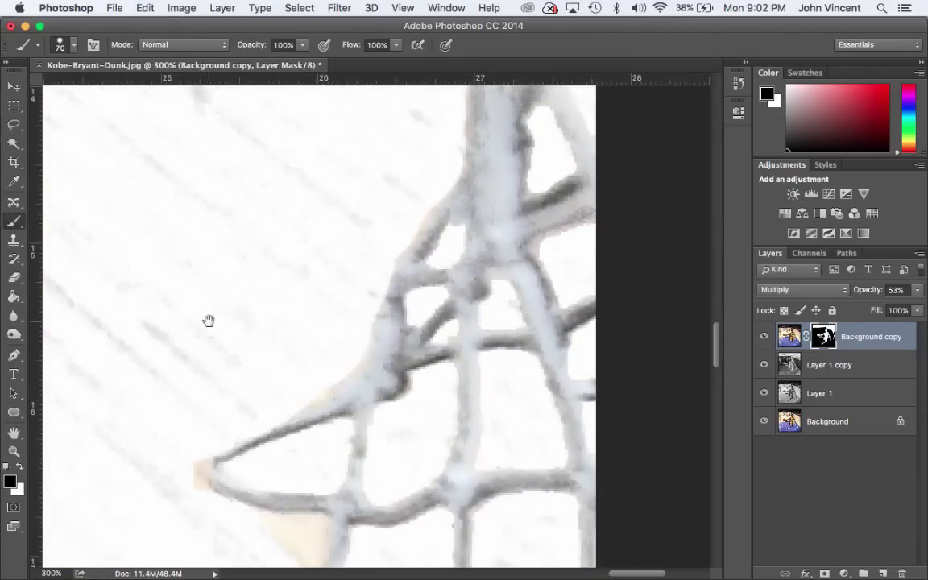
{"action": "key", "text": "bracketleft"}
{"action": "key", "text": "bracketleft"}
{"action": "key", "text": "bracketleft"}
{"action": "key", "text": "bracketleft"}
{"action": "key", "text": "bracketleft"}
{"action": "key", "text": "bracketleft"}
{"action": "key", "text": "bracketleft"}
{"action": "scroll", "coordinate": [280, 431], "scroll_direction": "down", "scroll_amount": 4}
{"action": "key", "text": "bracketleft"}
{"action": "key", "text": "bracketleft"}
{"action": "key", "text": "bracketleft"}
{"action": "key", "text": "bracketleft"}
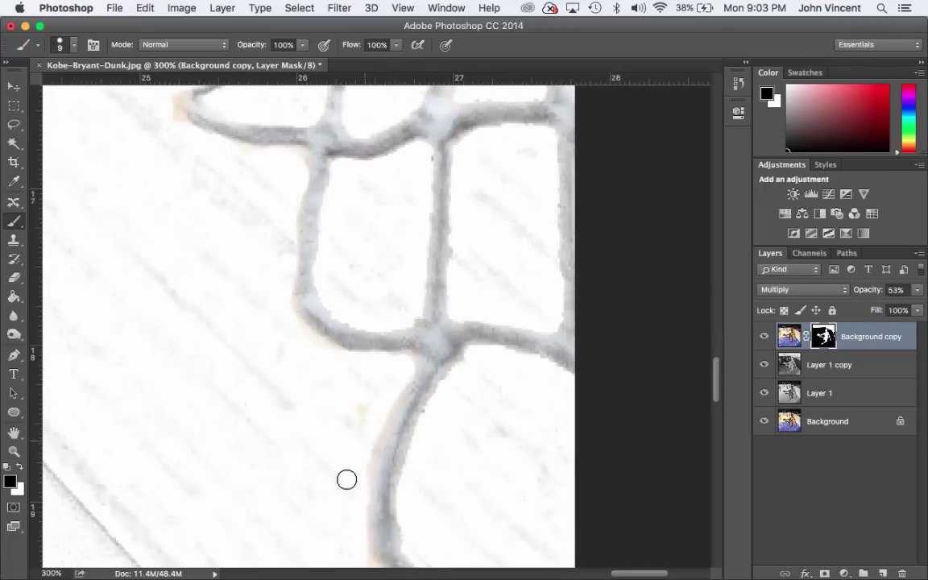
Paint out the yellow and purple court patches between the fingers of the dunking player's lowered hand.
{"action": "key", "text": "super+minus"}
{"action": "key", "text": "super+minus"}
{"action": "key", "text": "super+minus"}
{"action": "key", "text": "super+equal"}
{"action": "key", "text": "super+equal"}
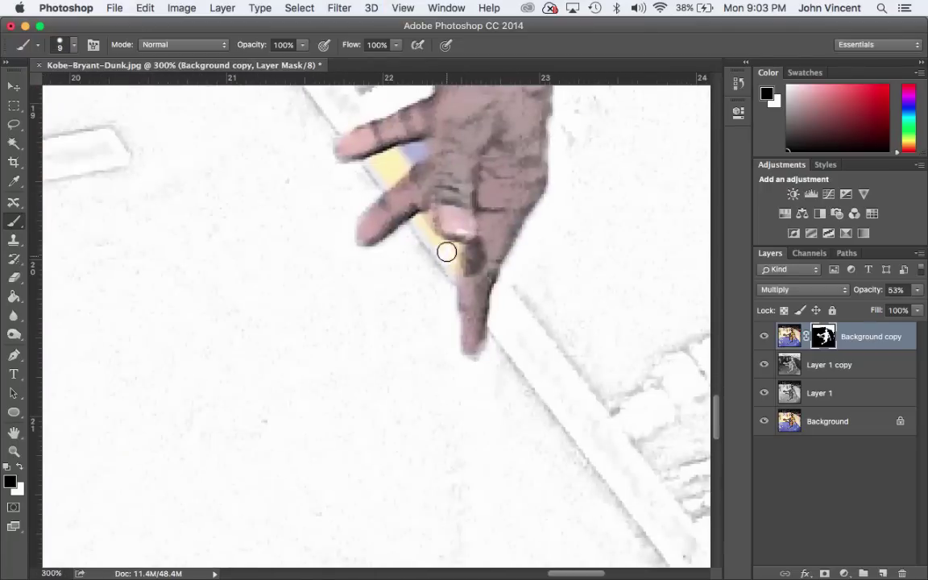
{"action": "key", "text": "super+minus"}
Clean the leftover floor colour from around the upper net cords below the red rim with a small black brush.
{"action": "scroll", "coordinate": [363, 217], "scroll_direction": "up", "scroll_amount": 5}
{"action": "scroll", "coordinate": [362, 217], "scroll_direction": "right", "scroll_amount": 5}
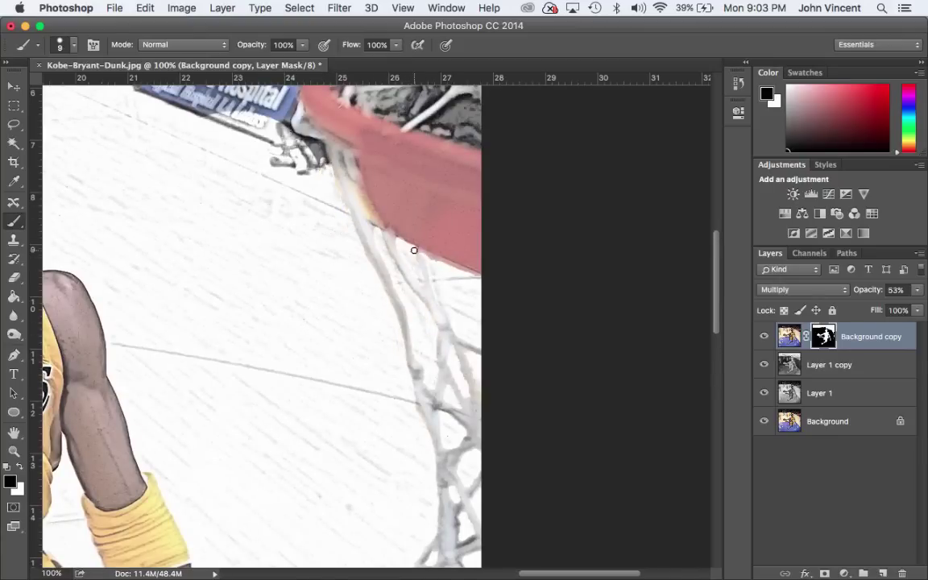
{"action": "left_click_drag", "start_coordinate": [379, 219], "coordinate": [383, 256]}
{"action": "key", "text": "super+equal"}
{"action": "key", "text": "super+equal"}
{"action": "key", "text": "super+equal"}
{"action": "left_click_drag", "start_coordinate": [476, 220], "coordinate": [465, 468]}
{"action": "left_click_drag", "start_coordinate": [383, 303], "coordinate": [327, 186]}
Restore the photo's detail around the object below the Centinela Hospital board by painting the mask white.
{"action": "key", "text": "super+minus"}
{"action": "key", "text": "super+minus"}
{"action": "key", "text": "super+minus"}
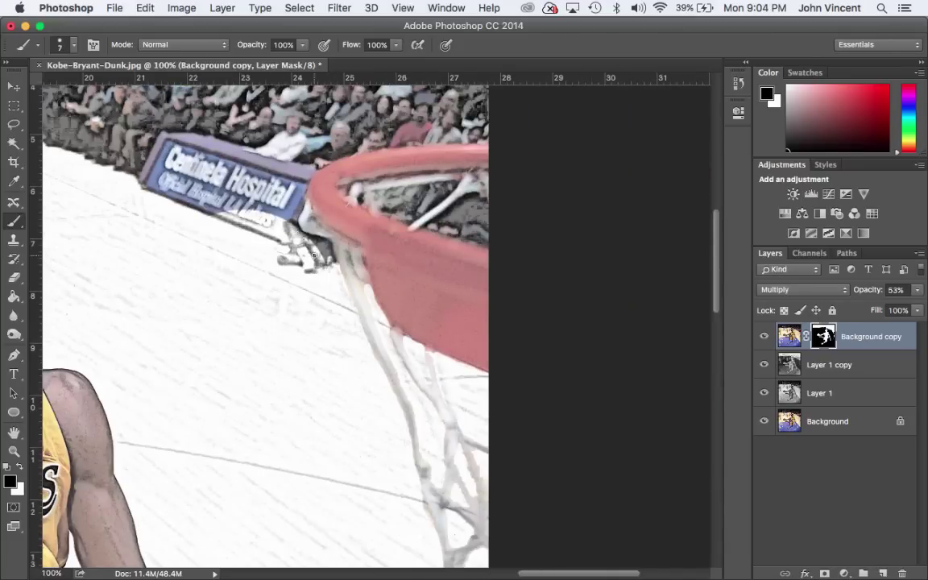
{"action": "key", "text": "x"}
{"action": "mouse_move", "coordinate": [325, 256]}
{"action": "left_mouse_down"}
{"action": "mouse_move", "coordinate": [295, 258]}
{"action": "mouse_move", "coordinate": [321, 253]}
{"action": "mouse_move", "coordinate": [303, 274]}
{"action": "left_mouse_up"}
{"action": "key", "text": "x"}
{"action": "key", "text": "x"}
{"action": "mouse_move", "coordinate": [288, 240]}
{"action": "left_mouse_down"}
{"action": "mouse_move", "coordinate": [248, 219]}
{"action": "mouse_move", "coordinate": [291, 225]}
{"action": "left_mouse_up"}
Restore the crowd's colour along its lower edge near the referee with a size 25 white brush.
{"action": "scroll", "coordinate": [284, 225], "scroll_direction": "up", "scroll_amount": 7}
{"action": "scroll", "coordinate": [283, 225], "scroll_direction": "left", "scroll_amount": 10}
{"action": "key", "text": "x"}
{"action": "key", "text": "x"}
{"action": "mouse_move", "coordinate": [351, 303]}
{"action": "left_mouse_down"}
{"action": "mouse_move", "coordinate": [302, 329]}
{"action": "mouse_move", "coordinate": [340, 306]}
{"action": "mouse_move", "coordinate": [303, 281]}
{"action": "mouse_move", "coordinate": [255, 323]}
{"action": "mouse_move", "coordinate": [215, 323]}
{"action": "mouse_move", "coordinate": [251, 288]}
{"action": "left_mouse_up"}
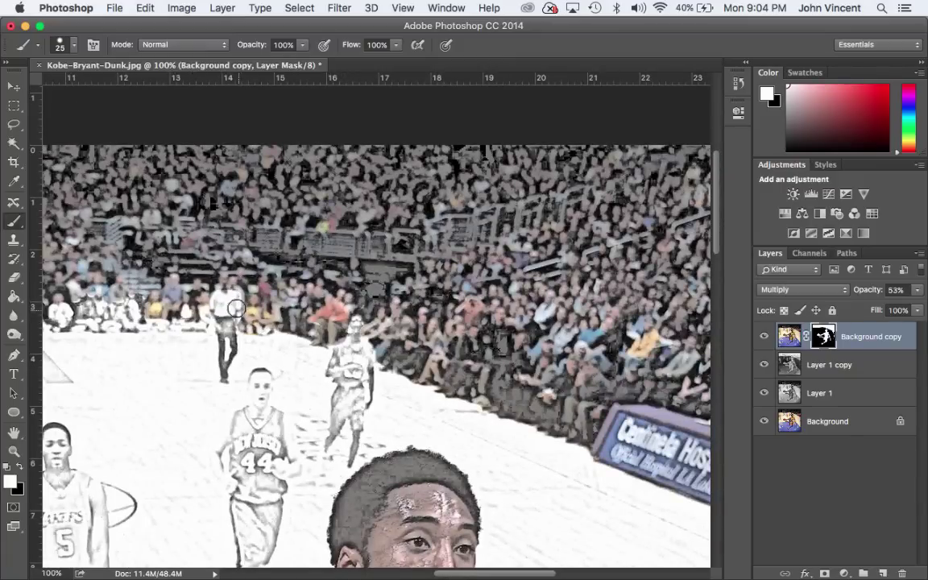
Touch up the mask around the referee at the crowd's edge with black, using a size 9 brush.
{"action": "key", "text": "x"}
{"action": "key", "text": "["}
{"action": "key", "text": "["}
{"action": "key", "text": "["}
{"action": "key", "text": "["}
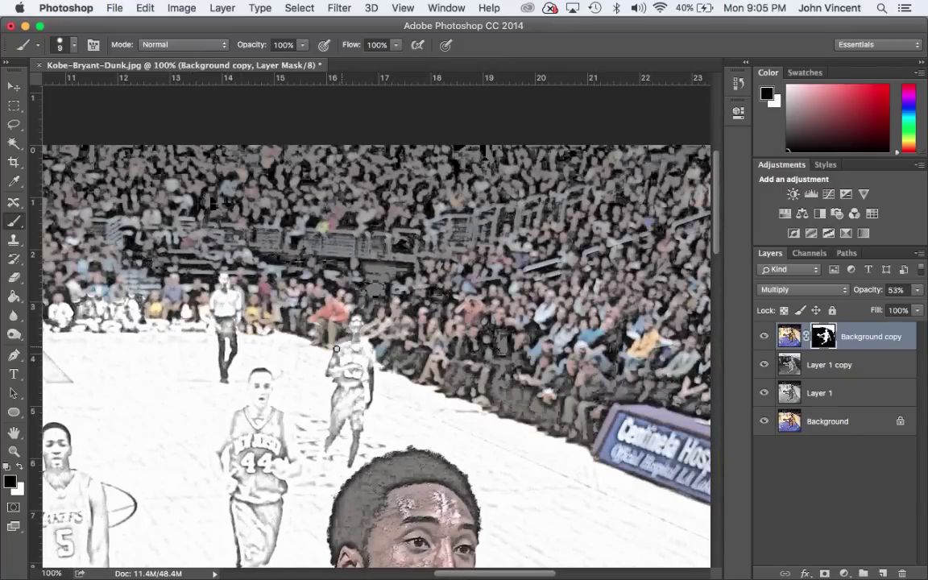
Restore the crowd's colour around the distant players near the backboard by painting the mask white.
{"action": "scroll", "coordinate": [348, 327], "scroll_direction": "up", "scroll_amount": 2}
{"action": "scroll", "coordinate": [348, 327], "scroll_direction": "left", "scroll_amount": 6}
{"action": "key", "text": "bracketright"}
{"action": "key", "text": "bracketright"}
{"action": "key", "text": "bracketright"}
{"action": "key", "text": "bracketright"}
{"action": "key", "text": "bracketright"}
{"action": "key", "text": "bracketleft"}
{"action": "key", "text": "bracketleft"}
{"action": "key", "text": "x"}
{"action": "mouse_move", "coordinate": [294, 372]}
{"action": "left_mouse_down"}
{"action": "mouse_move", "coordinate": [338, 346]}
{"action": "mouse_move", "coordinate": [286, 352]}
{"action": "mouse_move", "coordinate": [266, 339]}
{"action": "left_mouse_up"}
Mask out the distant player standing under the backboard with a size 20 black brush.
{"action": "key", "text": "x"}
{"action": "scroll", "coordinate": [274, 327], "scroll_direction": "left", "scroll_amount": 3}
{"action": "key", "text": "bracketright"}
{"action": "key", "text": "bracketright"}
{"action": "mouse_move", "coordinate": [282, 287]}
{"action": "left_mouse_down"}
{"action": "mouse_move", "coordinate": [279, 337]}
{"action": "mouse_move", "coordinate": [290, 353]}
{"action": "mouse_move", "coordinate": [292, 313]}
{"action": "left_mouse_up"}
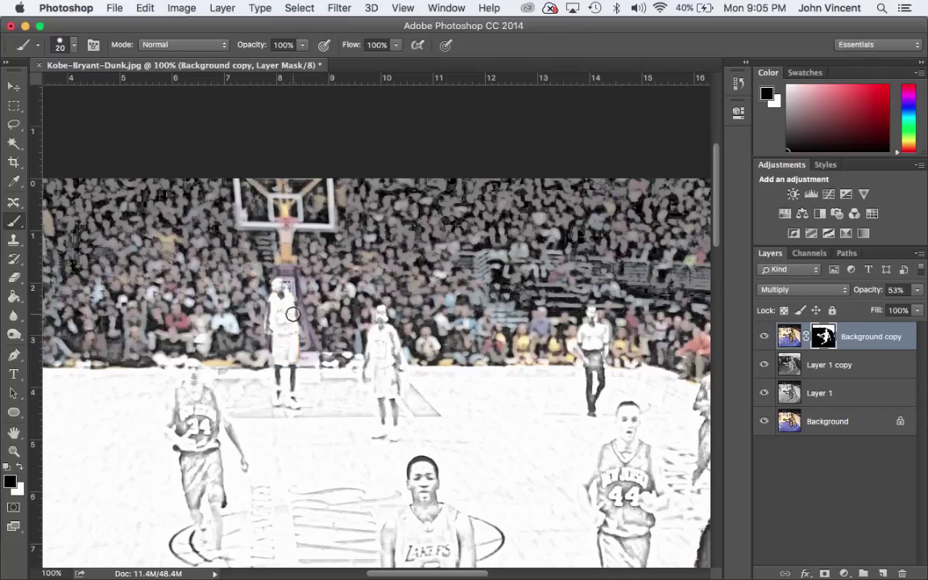
Restore the crowd's colour beside the player under the backboard and along the crowd's left lower edge with white.
{"action": "key", "text": "x"}
{"action": "left_click_drag", "start_coordinate": [265, 315], "coordinate": [267, 338]}
{"action": "scroll", "coordinate": [306, 324], "scroll_direction": "left", "scroll_amount": 10}
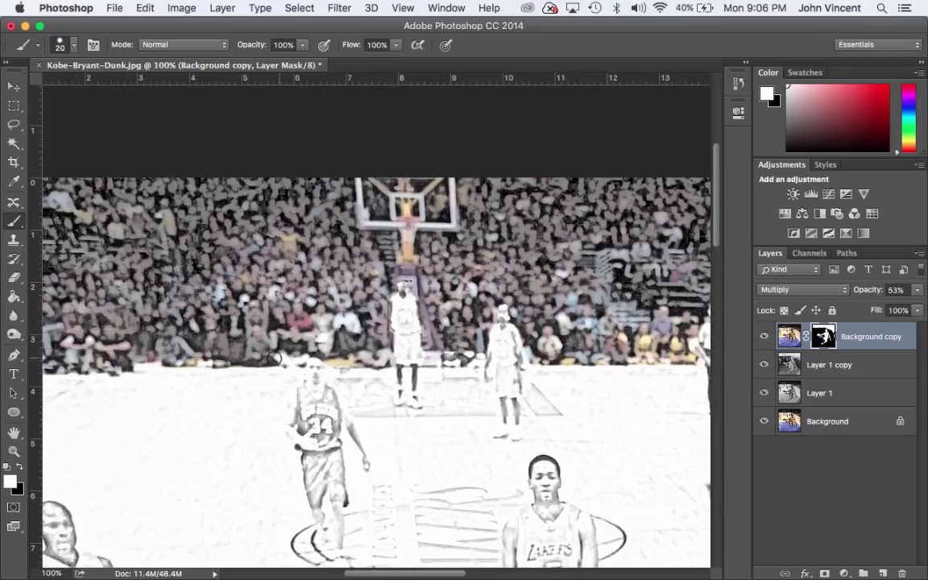
{"action": "key", "text": "super+minus"}
{"action": "key", "text": "super+minus"}
{"action": "key", "text": "super+minus"}
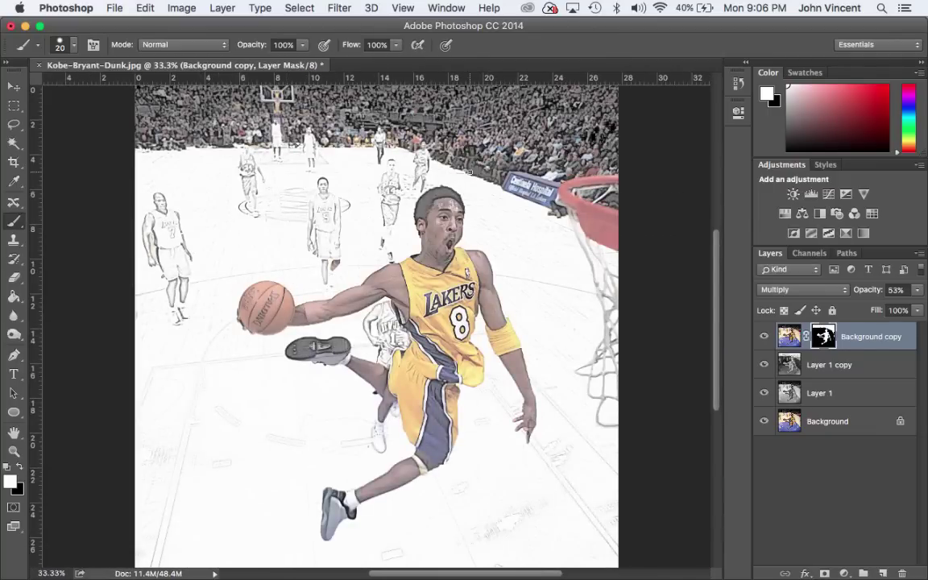
Paint out the leftover colour on the number 5 background player's shoe with a size 60 black brush.
{"action": "key", "text": "bracketright"}
{"action": "key", "text": "bracketright"}
{"action": "key", "text": "bracketright"}
{"action": "key", "text": "x"}
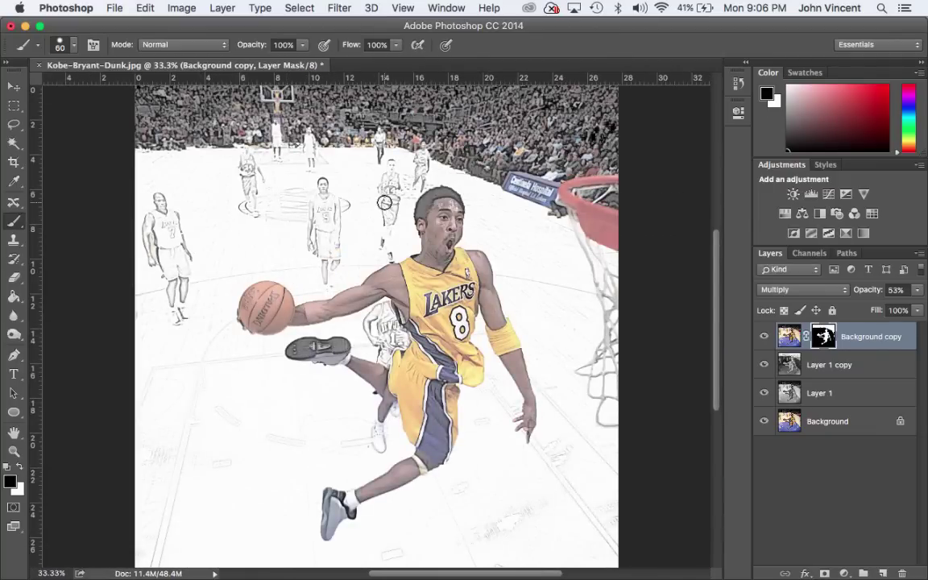